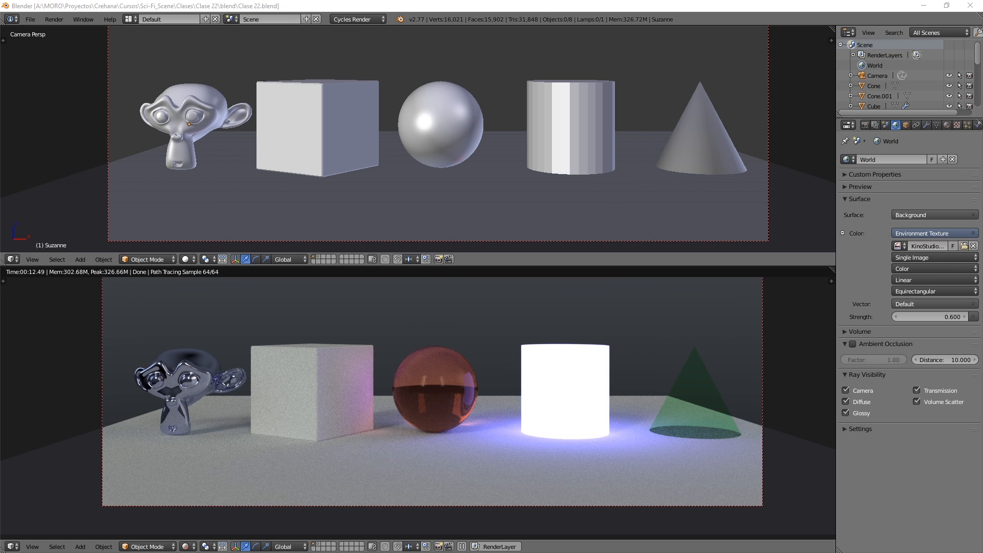
Step: Examine the rendered materials on the monkey, cube, sphere, cylinder and cone in turn, sketching and erasing a light path over the sphere
{"action": "right_click", "coordinate": [189, 128]}
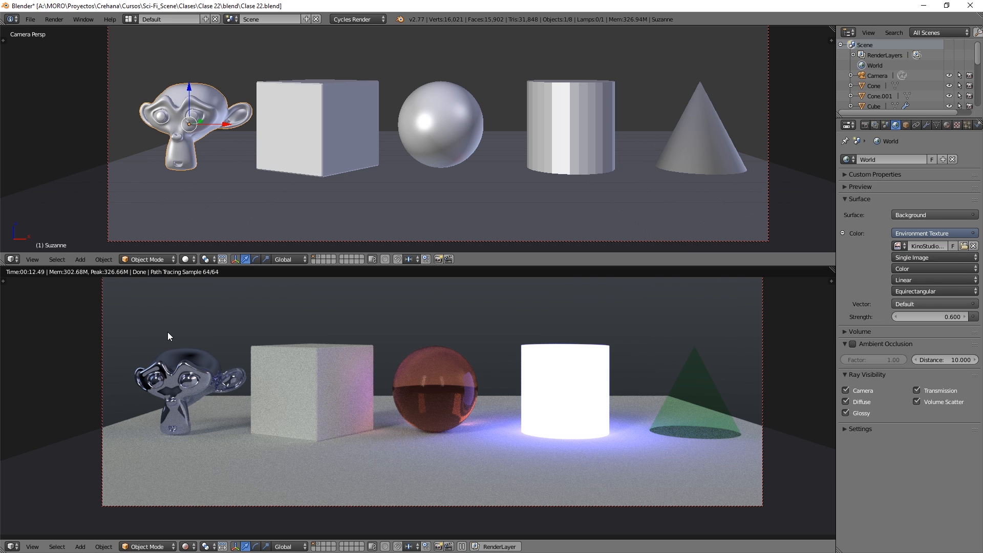
{"action": "right_click", "coordinate": [318, 125]}
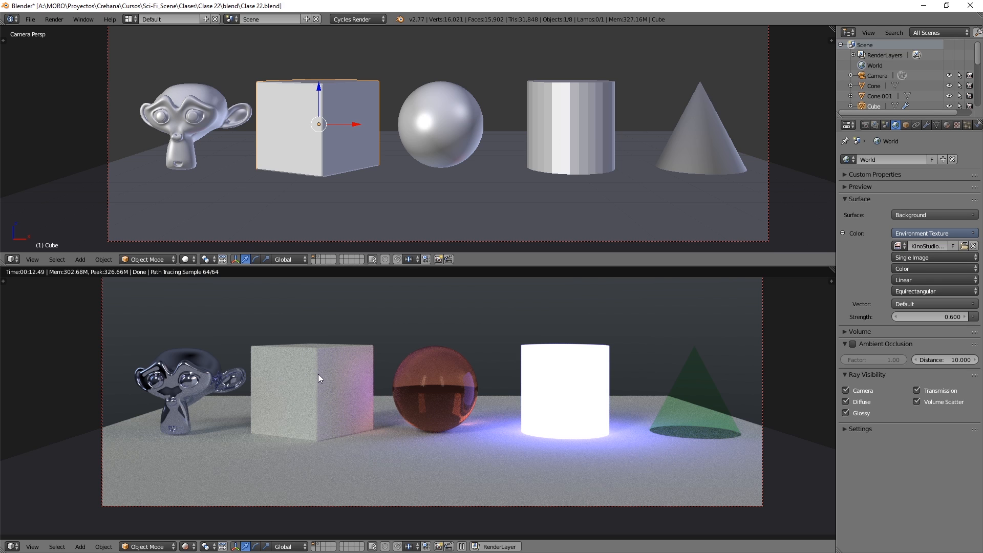
{"action": "right_click", "coordinate": [444, 114]}
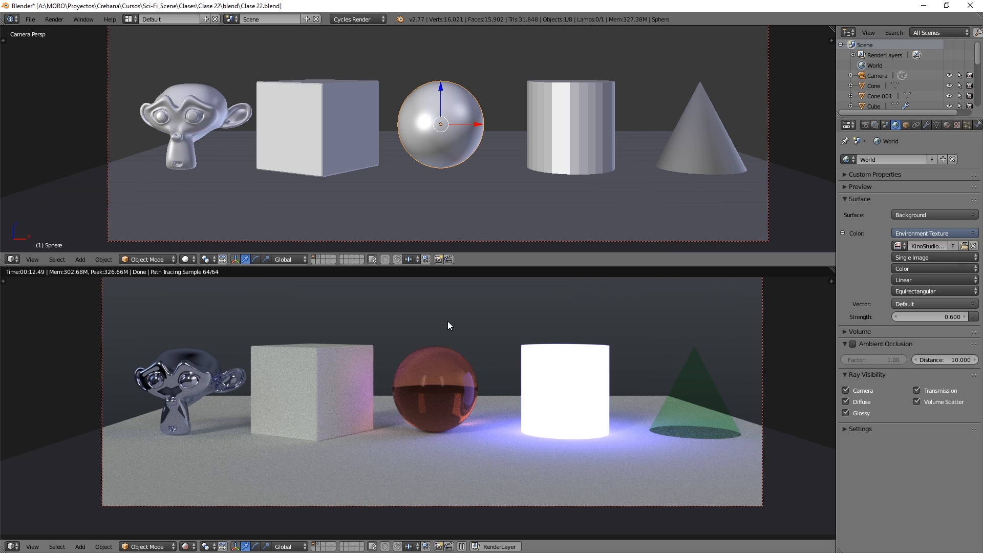
{"action": "left_click", "coordinate": [374, 43]}
{"action": "mouse_move", "coordinate": [376, 57]}
{"action": "left_mouse_down", "text": "ctrl"}
{"action": "mouse_move", "coordinate": [441, 117]}
{"action": "mouse_move", "coordinate": [509, 109]}
{"action": "left_mouse_up", "text": "ctrl"}
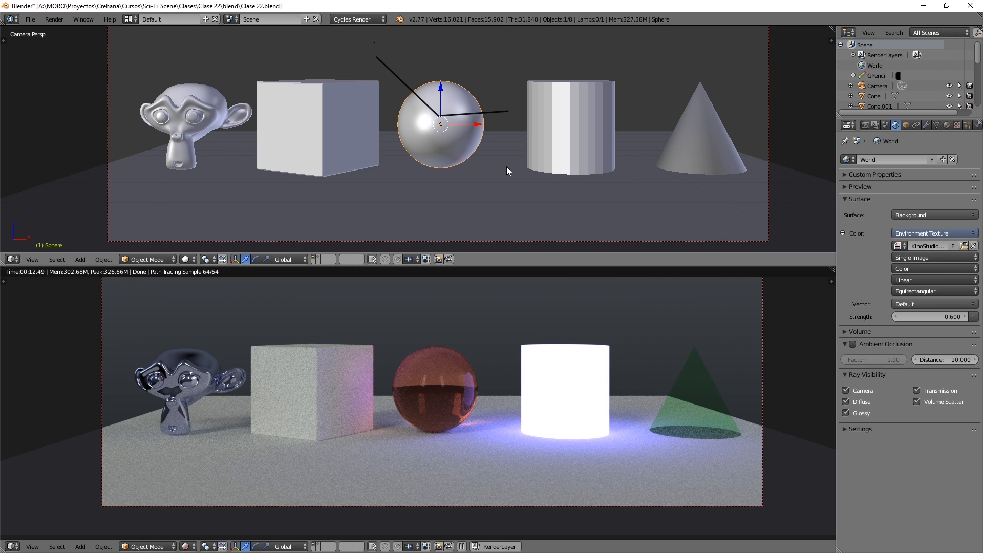
{"action": "right_click_drag", "start_coordinate": [489, 130], "coordinate": [441, 114]}
{"action": "right_click", "coordinate": [561, 143]}
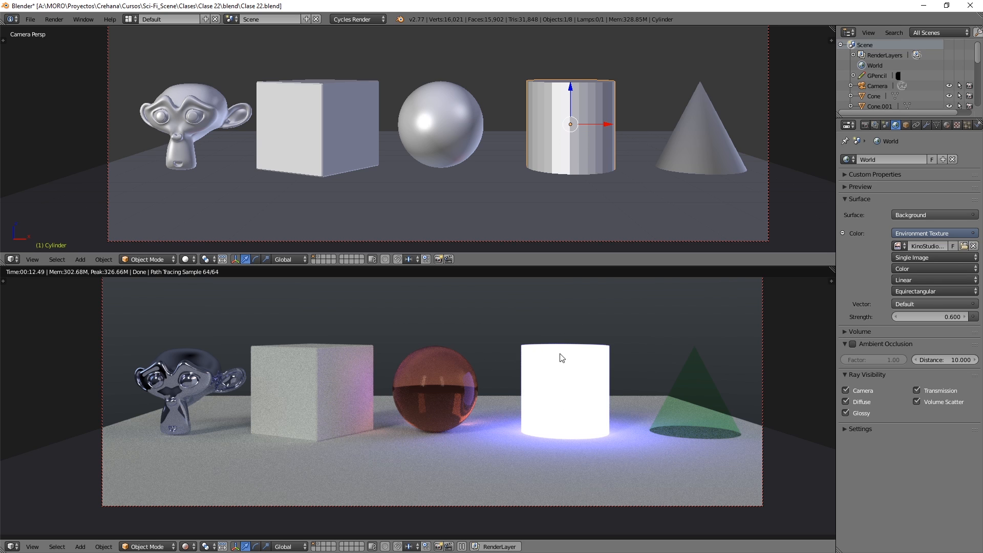
{"action": "right_click", "coordinate": [699, 122]}
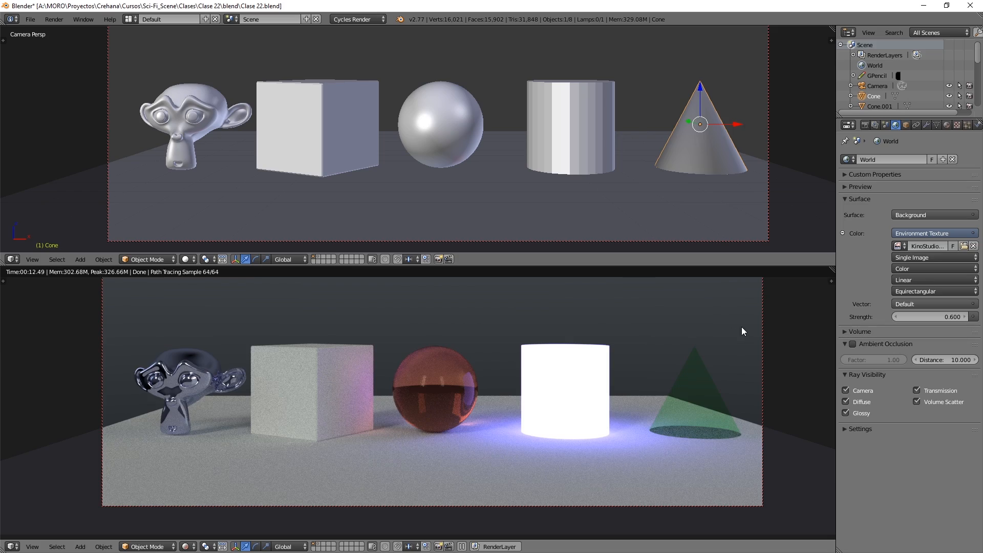
{"action": "key", "text": "g"}
{"action": "right_click", "coordinate": [698, 302]}
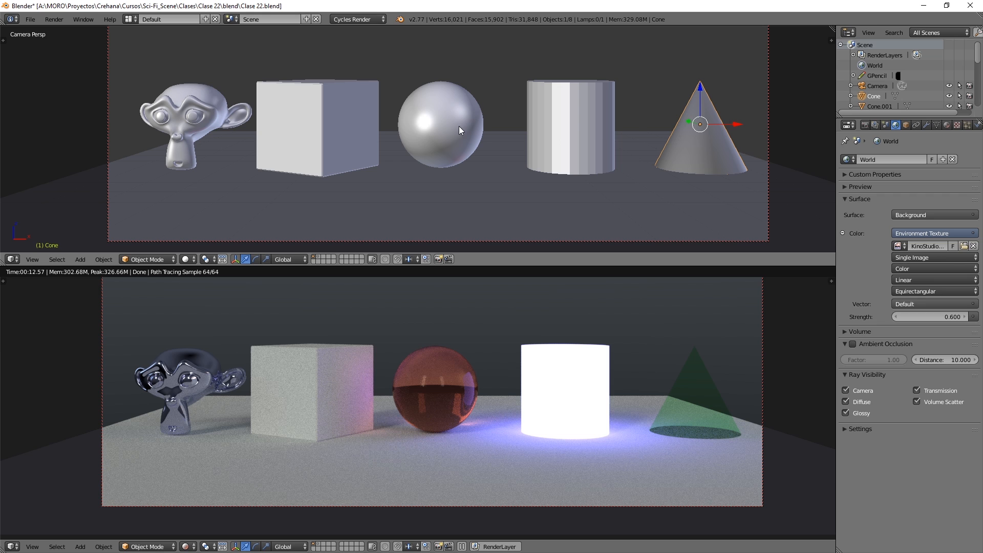
Step: Switch to the layer with the unshaded copies and give the monkey head a new material named Metal
{"action": "left_click", "coordinate": [321, 547]}
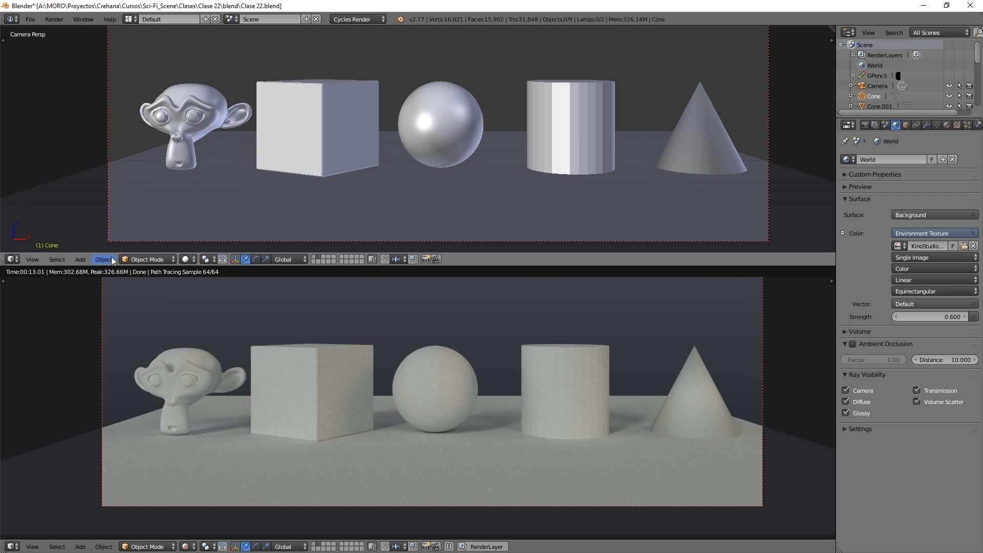
{"action": "right_click", "coordinate": [183, 109]}
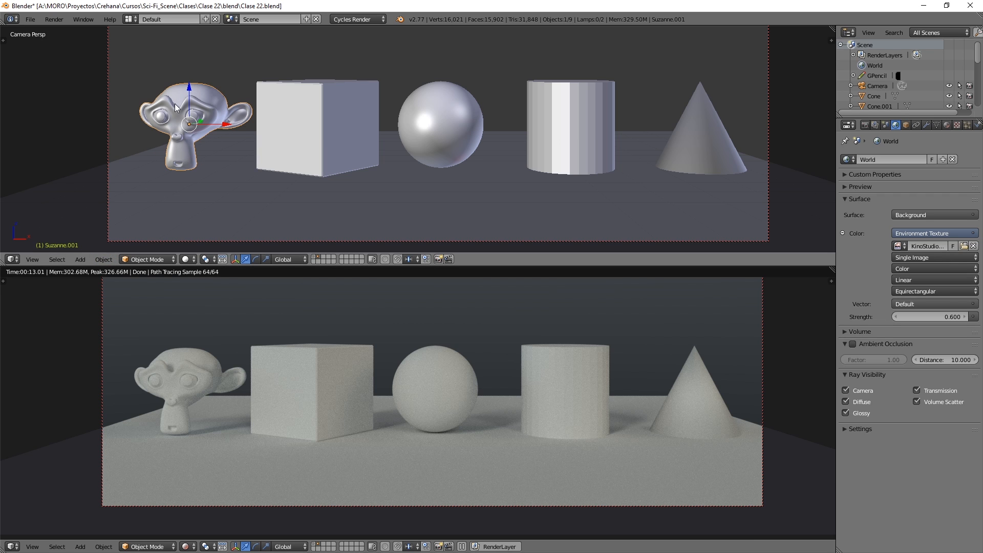
{"action": "left_click", "coordinate": [945, 125]}
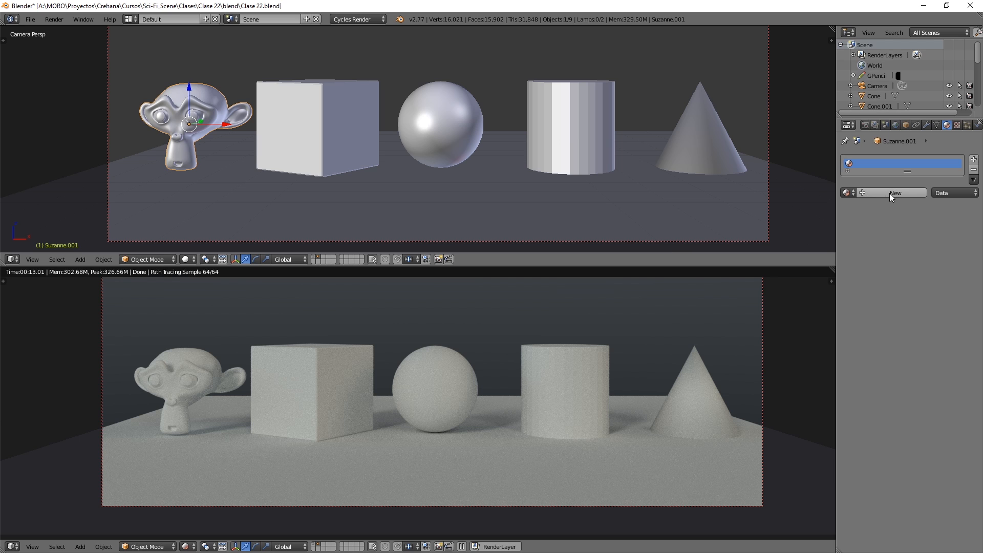
{"action": "left_click", "coordinate": [849, 192]}
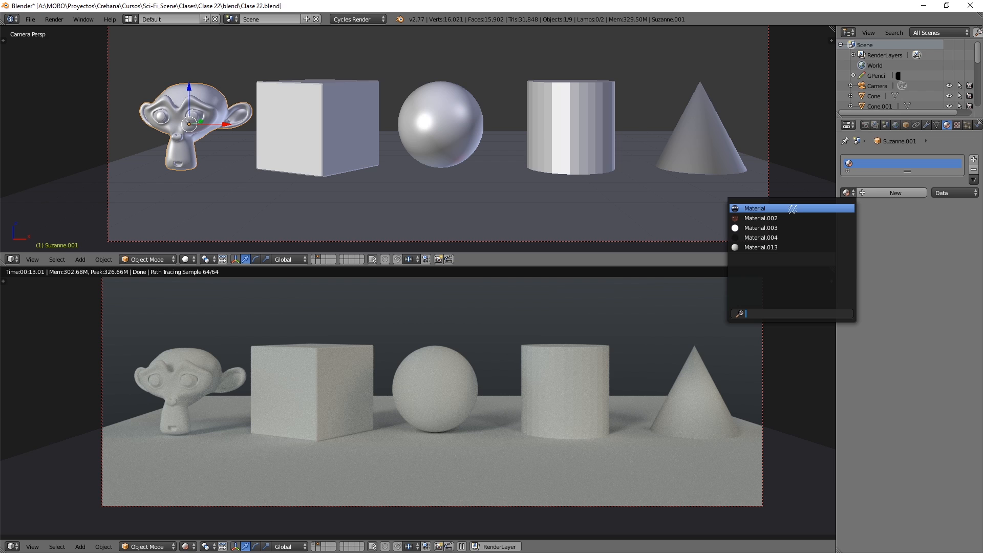
{"action": "left_click", "coordinate": [895, 192]}
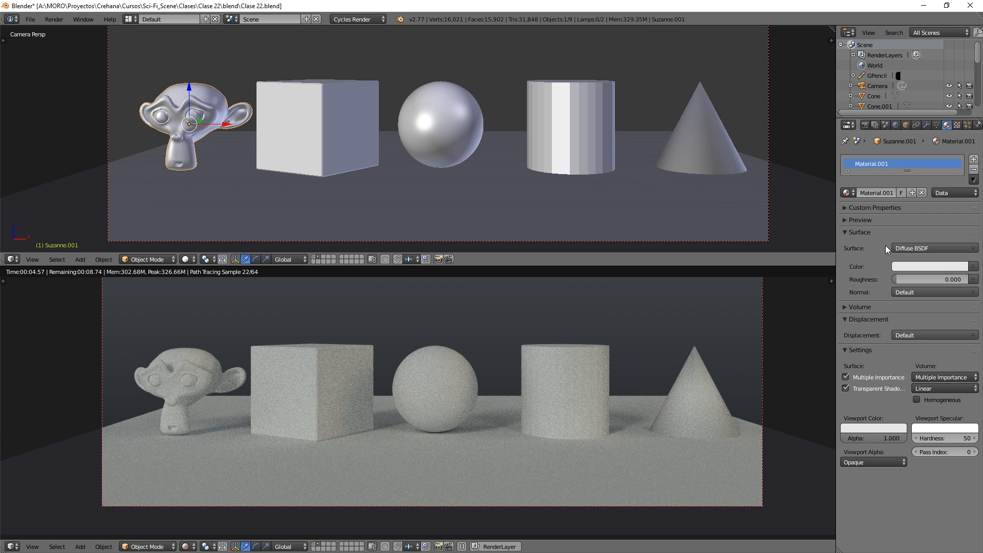
{"action": "left_click", "coordinate": [874, 193]}
{"action": "type", "text": "etal"}
{"action": "key", "text": "Return"}
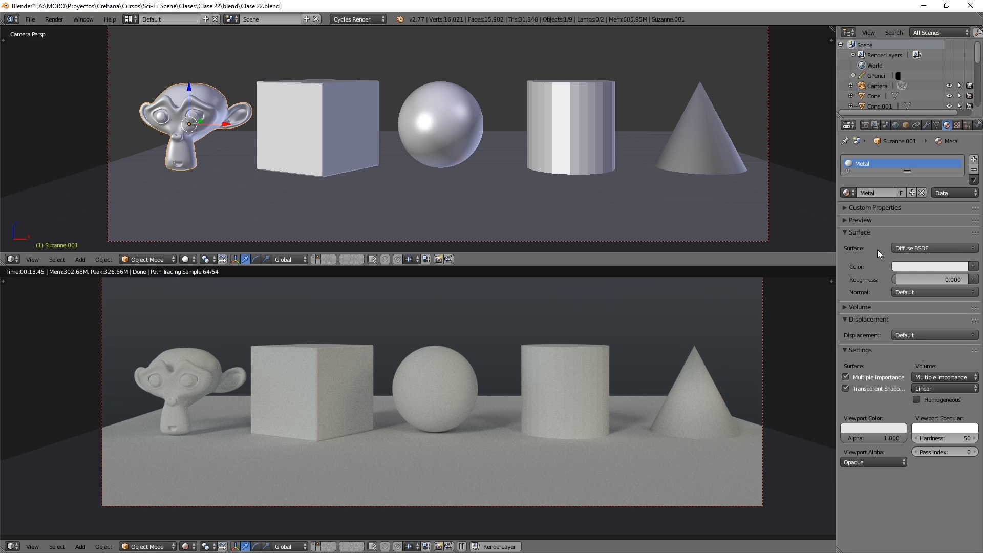
Step: Change the Metal material's surface shader to Glossy BSDF and its colour to light blue (R 0.195, G 0.450, B 0.800)
{"action": "left_click", "coordinate": [922, 248]}
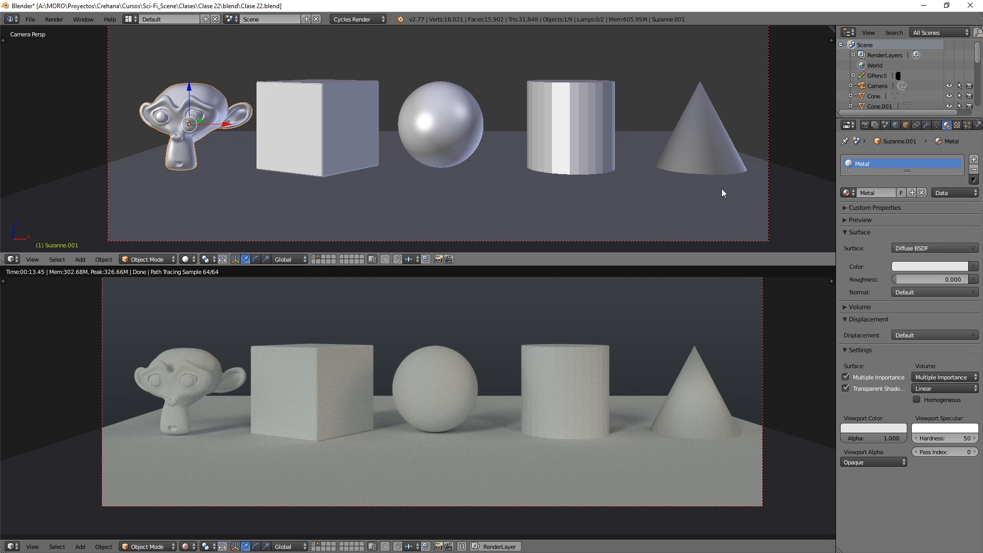
{"action": "left_click", "coordinate": [909, 249]}
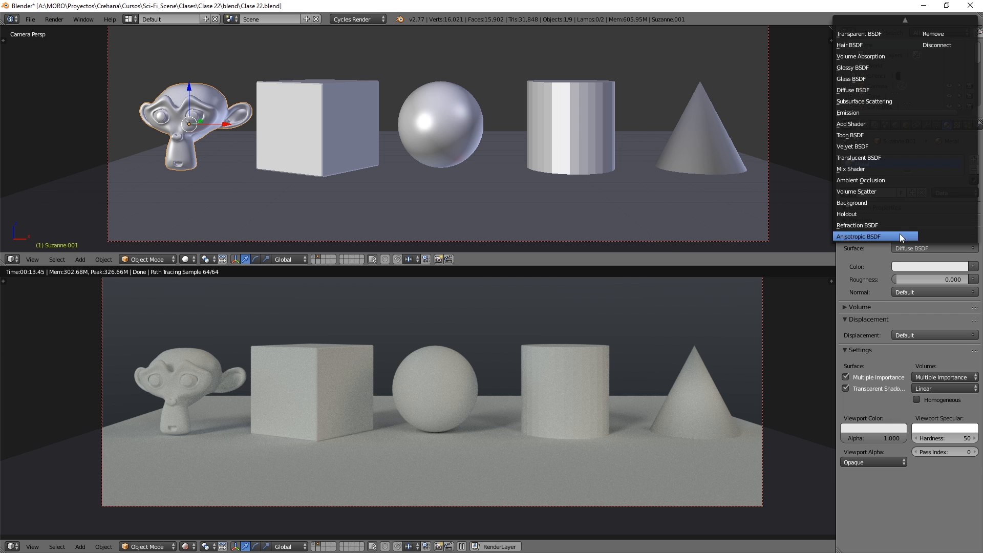
{"action": "left_click", "coordinate": [852, 67]}
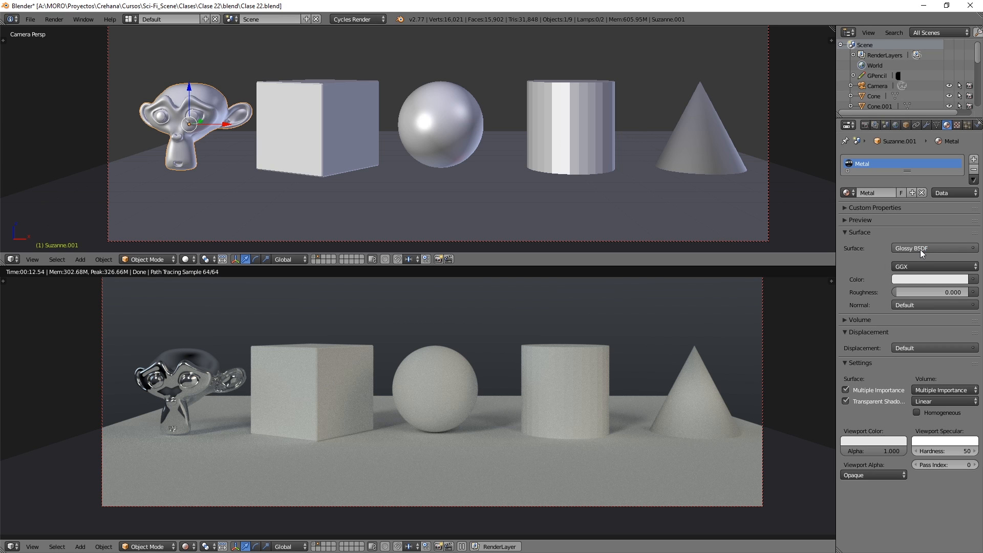
{"action": "left_click", "coordinate": [910, 278]}
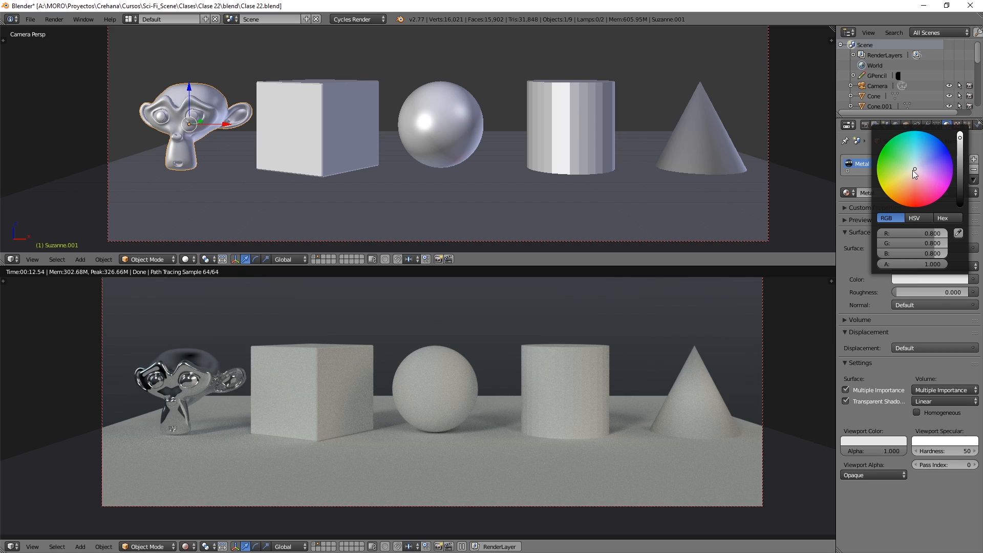
{"action": "mouse_move", "coordinate": [914, 173]}
{"action": "left_mouse_down"}
{"action": "mouse_move", "coordinate": [898, 183]}
{"action": "mouse_move", "coordinate": [923, 153]}
{"action": "left_mouse_up"}
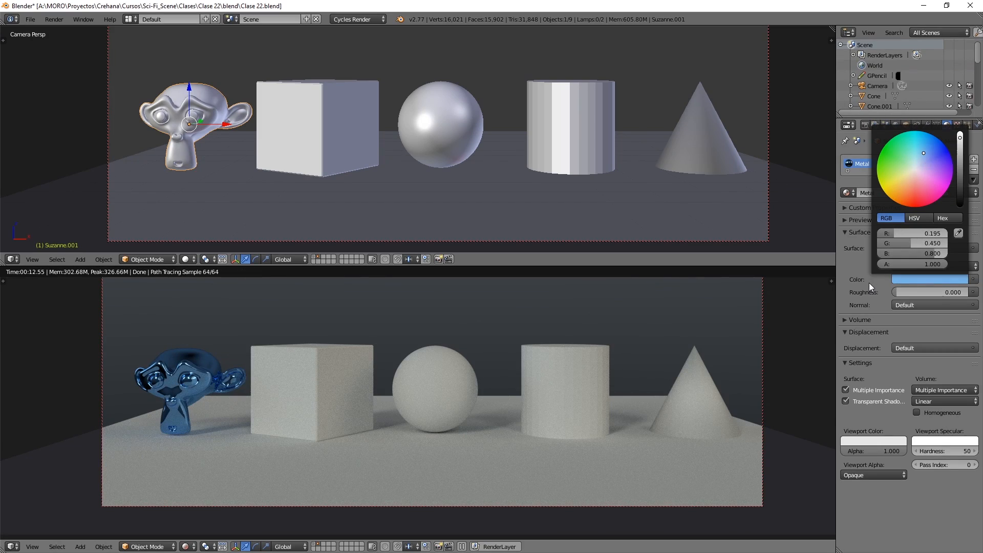
{"action": "left_click", "coordinate": [868, 282]}
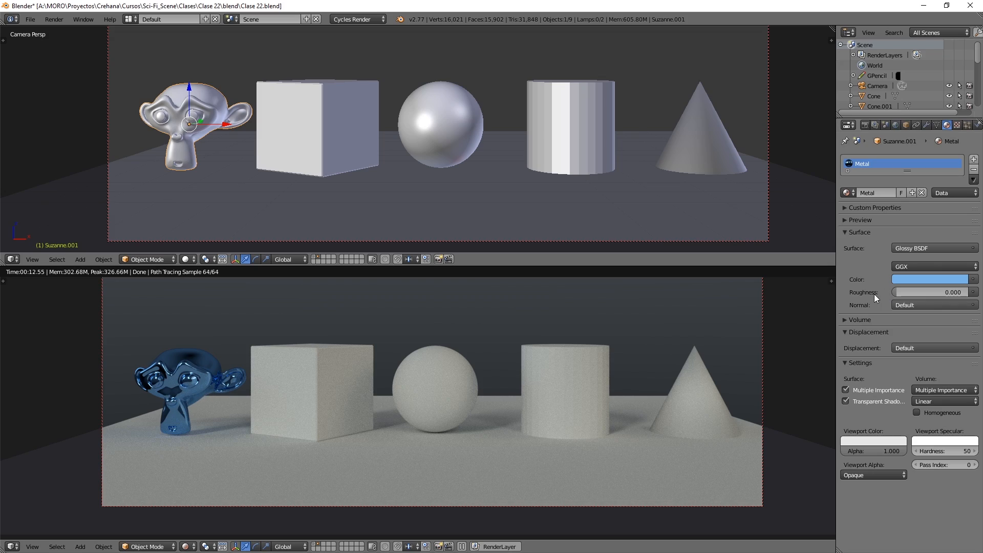
Step: Try out the Metal material's roughness and inspect its preview sphere
{"action": "mouse_move", "coordinate": [894, 292]}
{"action": "left_mouse_down"}
{"action": "mouse_move", "coordinate": [920, 289]}
{"action": "mouse_move", "coordinate": [894, 291]}
{"action": "left_mouse_up"}
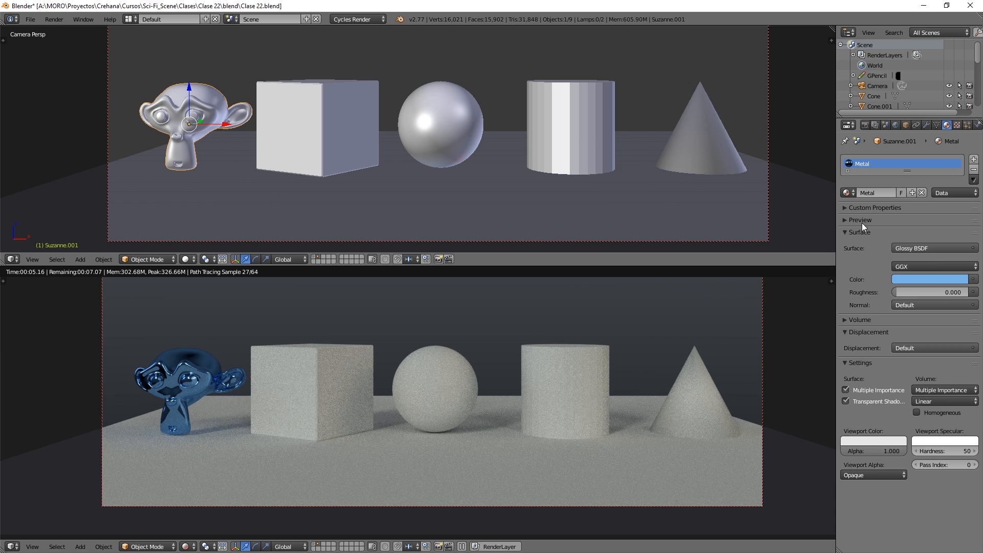
{"action": "left_click", "coordinate": [861, 224]}
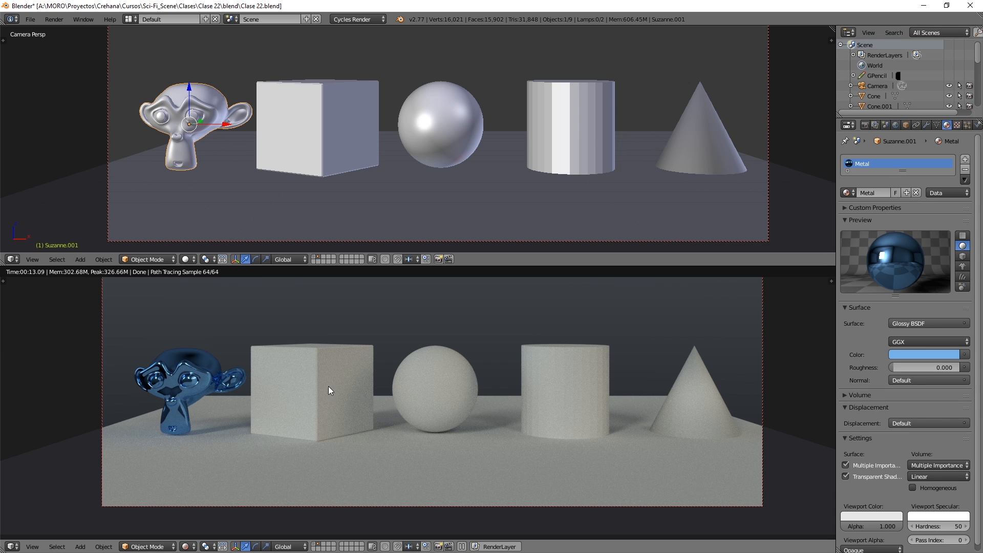
{"action": "left_click", "coordinate": [865, 220]}
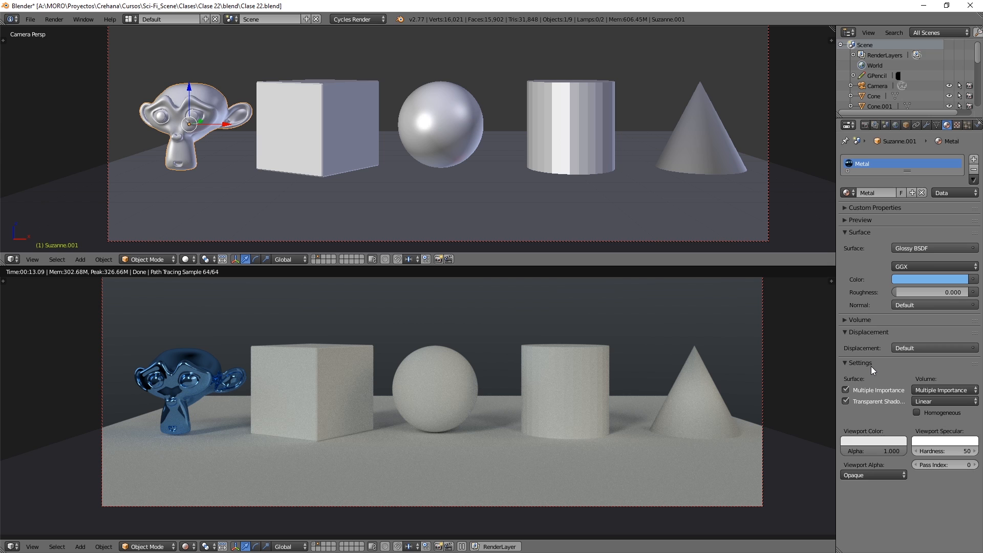
Step: Try blue and red viewport colours on the Metal material, settling on a blue of R 0.242, G 0.388, B 0.800
{"action": "left_click", "coordinate": [862, 441]}
{"action": "left_click", "coordinate": [872, 326]}
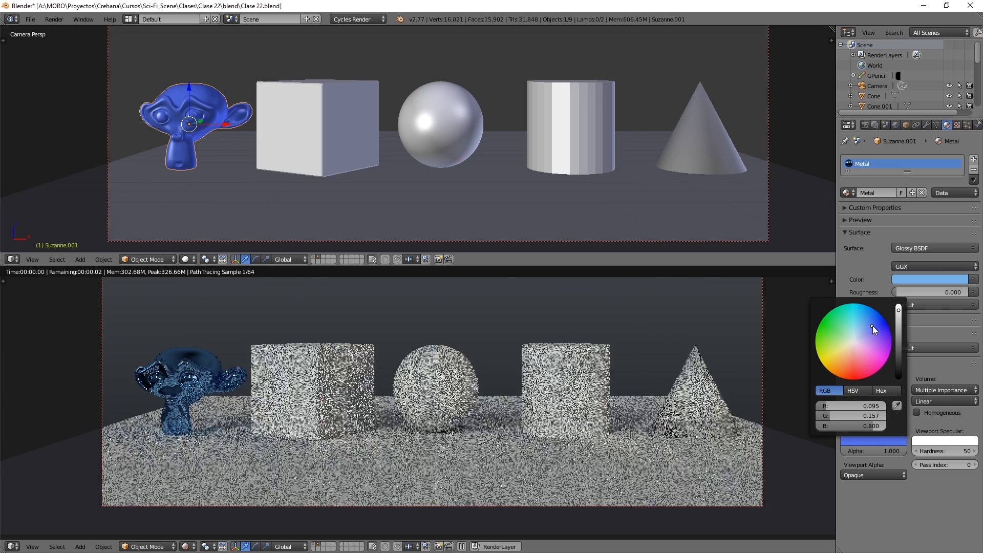
{"action": "left_click", "coordinate": [837, 342]}
{"action": "left_click", "coordinate": [852, 369]}
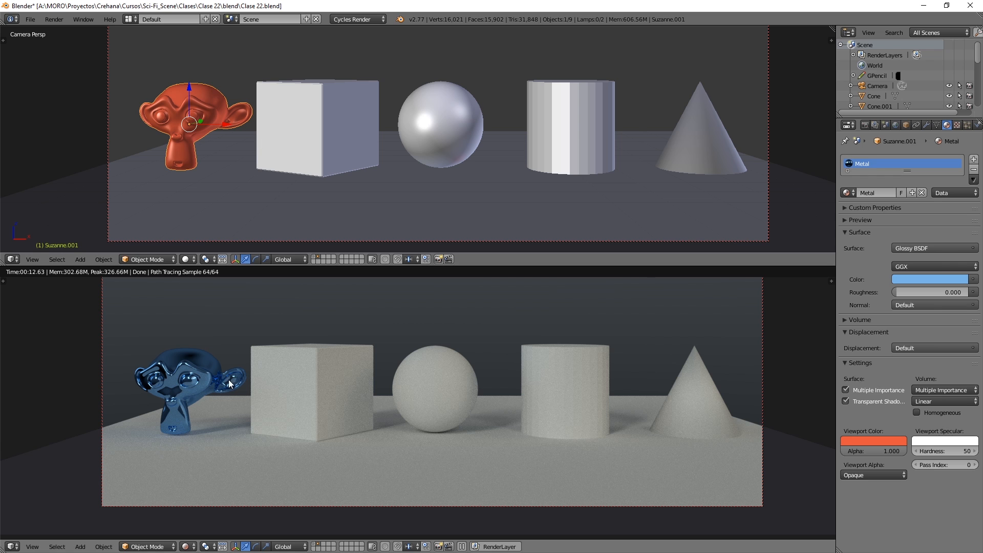
{"action": "left_click", "coordinate": [855, 442]}
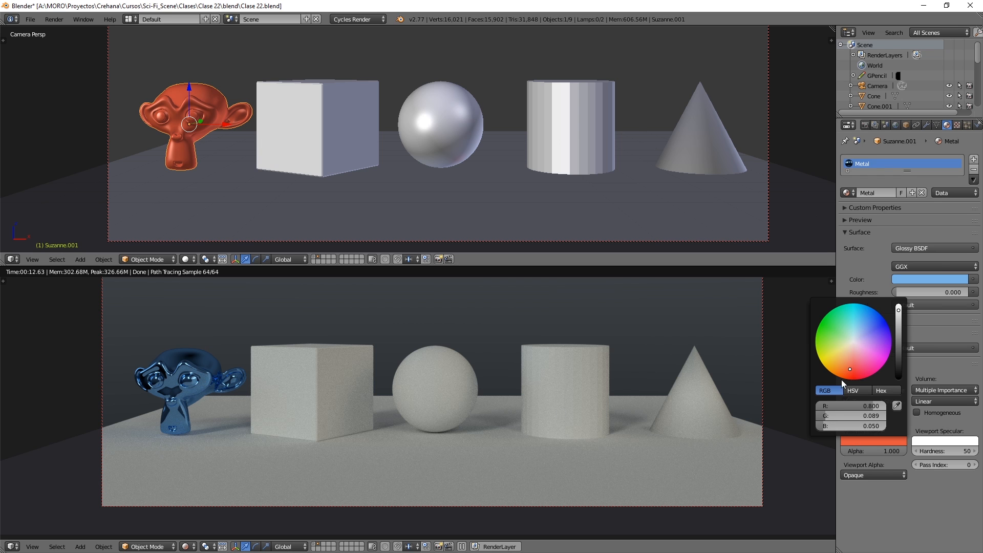
{"action": "left_click", "coordinate": [864, 330]}
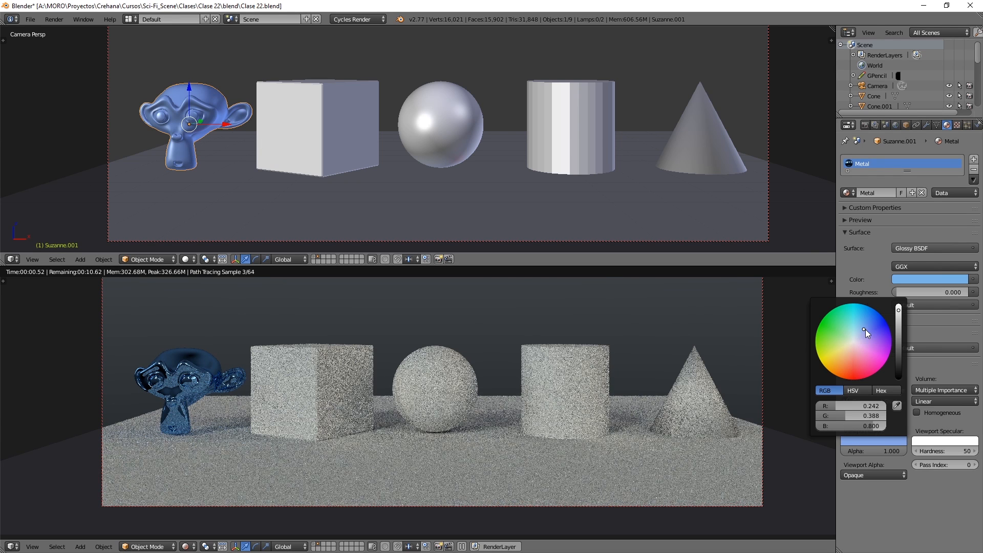
Step: Give the cube a material named Roca with a salmon diffuse colour (R 0.800, G 0.257, B 0.182), trying out its roughness
{"action": "right_click", "coordinate": [344, 113]}
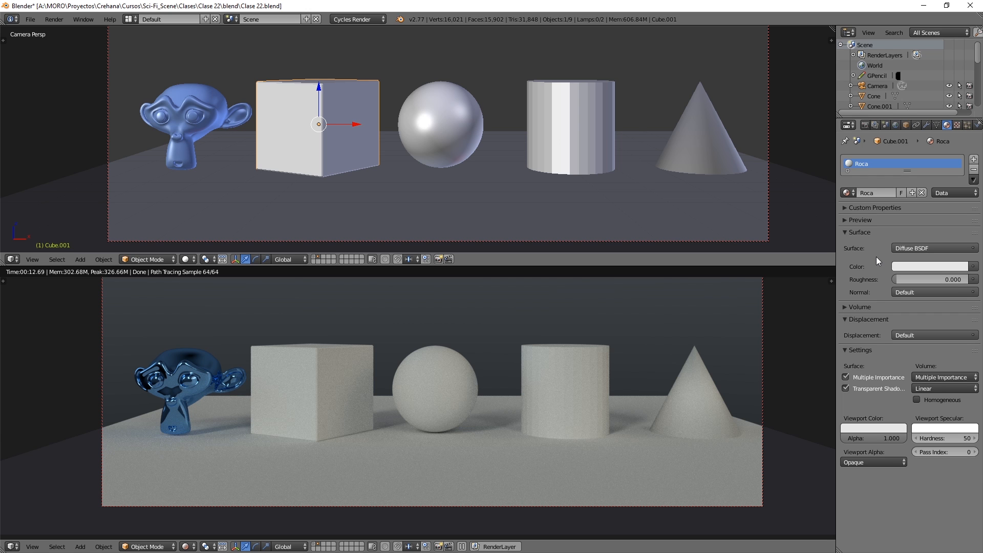
{"action": "left_click", "coordinate": [911, 264]}
{"action": "left_click", "coordinate": [911, 175]}
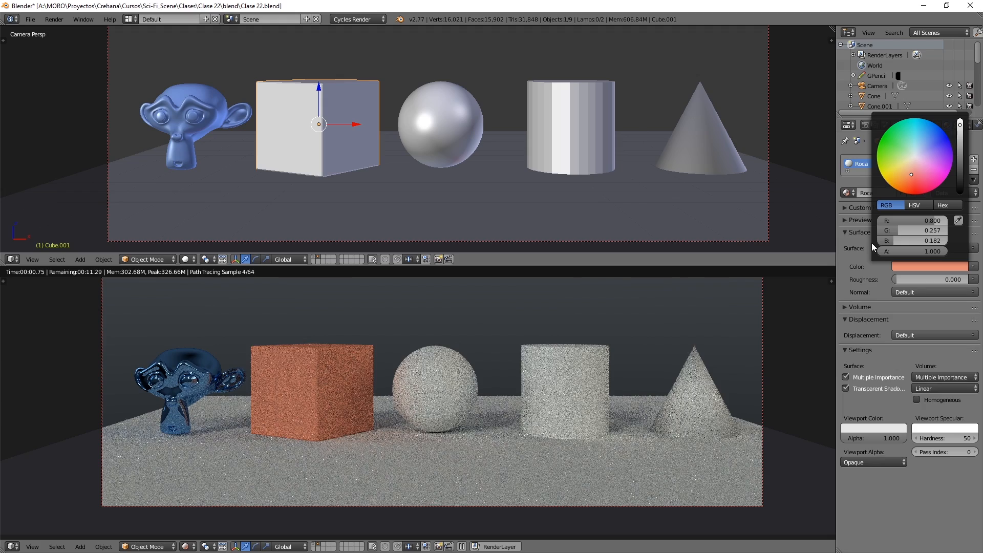
{"action": "left_click_drag", "start_coordinate": [896, 279], "coordinate": [874, 281]}
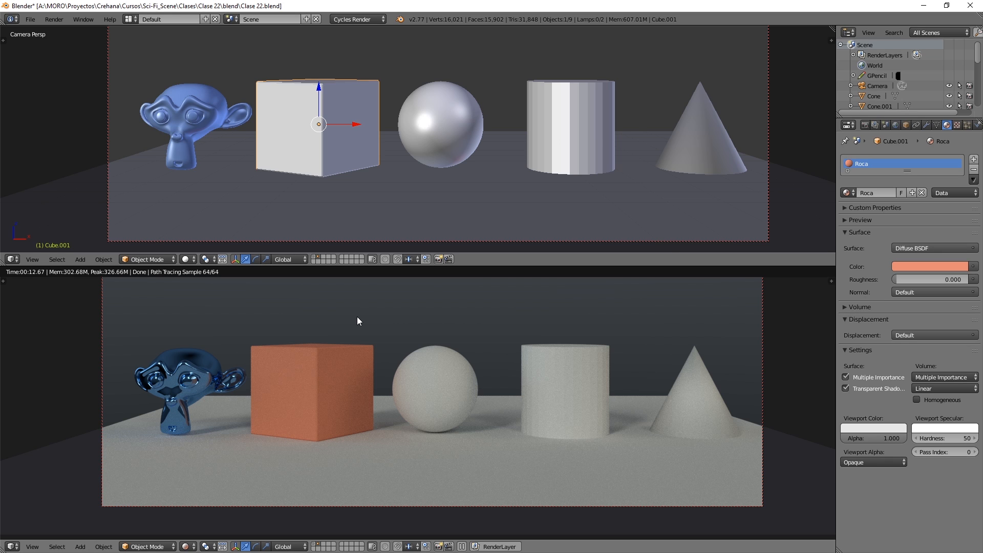
Step: Set the Roca material's viewport colour to a salmon pink matching its diffuse colour
{"action": "left_click", "coordinate": [866, 428]}
{"action": "left_click", "coordinate": [856, 341]}
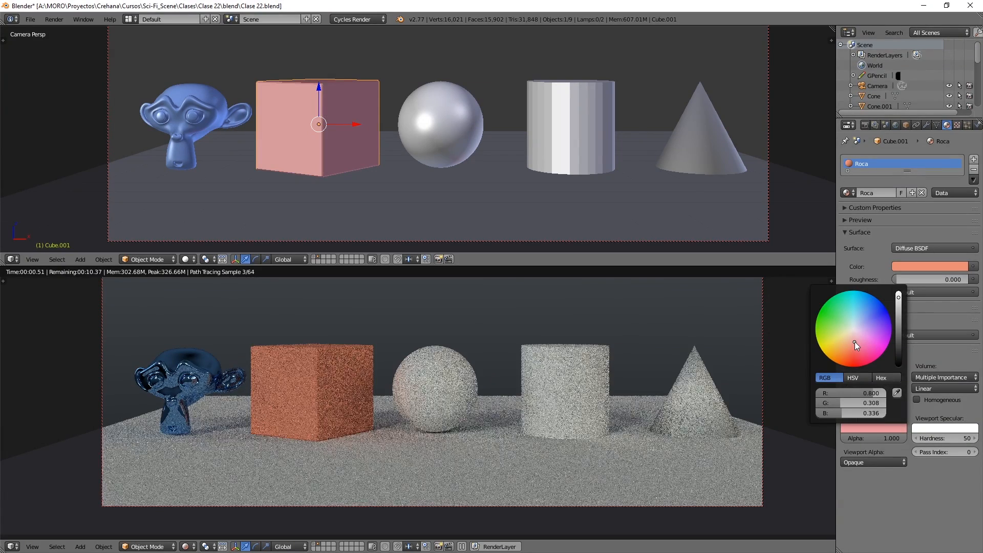
{"action": "left_click", "coordinate": [853, 344]}
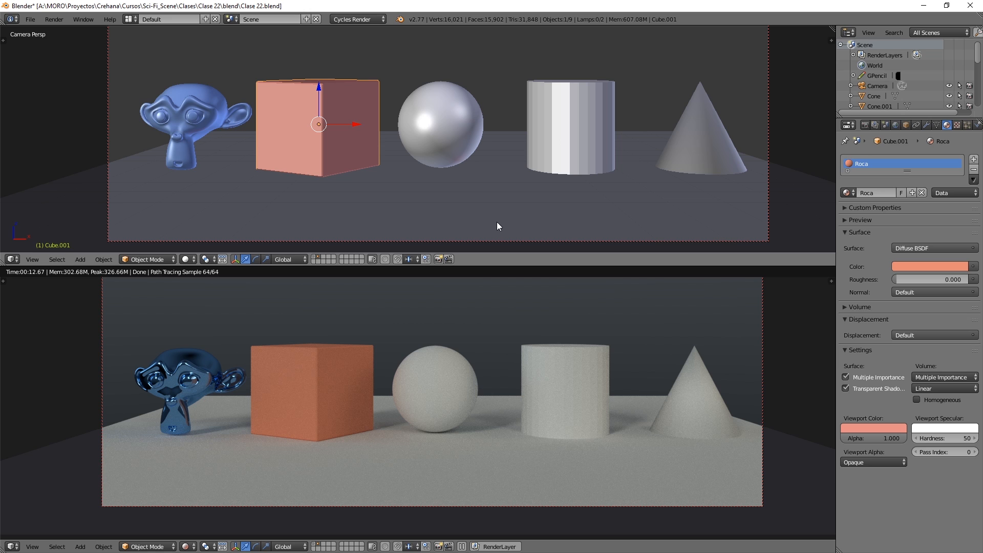
Step: Give the sphere a new material named Vidrio
{"action": "right_click", "coordinate": [450, 129]}
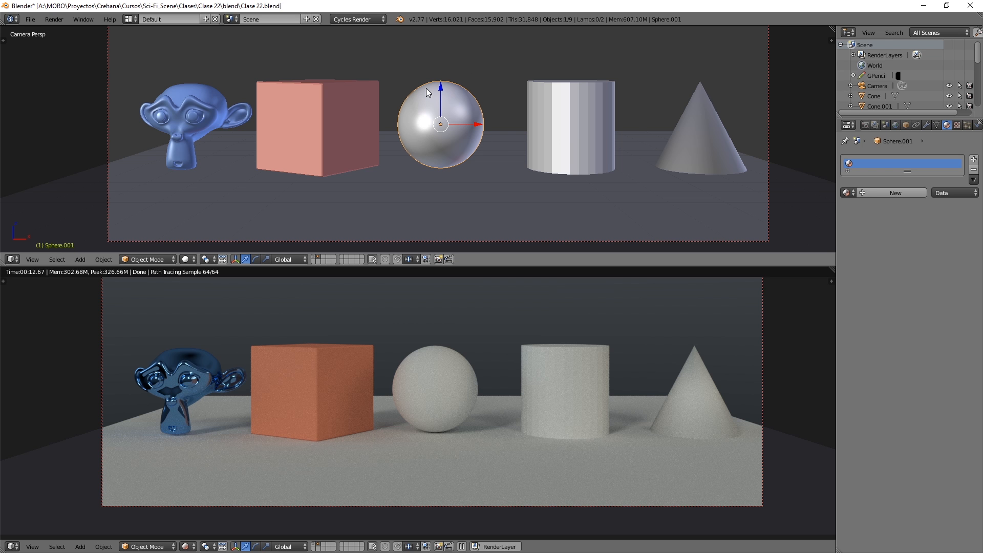
{"action": "left_click", "coordinate": [870, 194]}
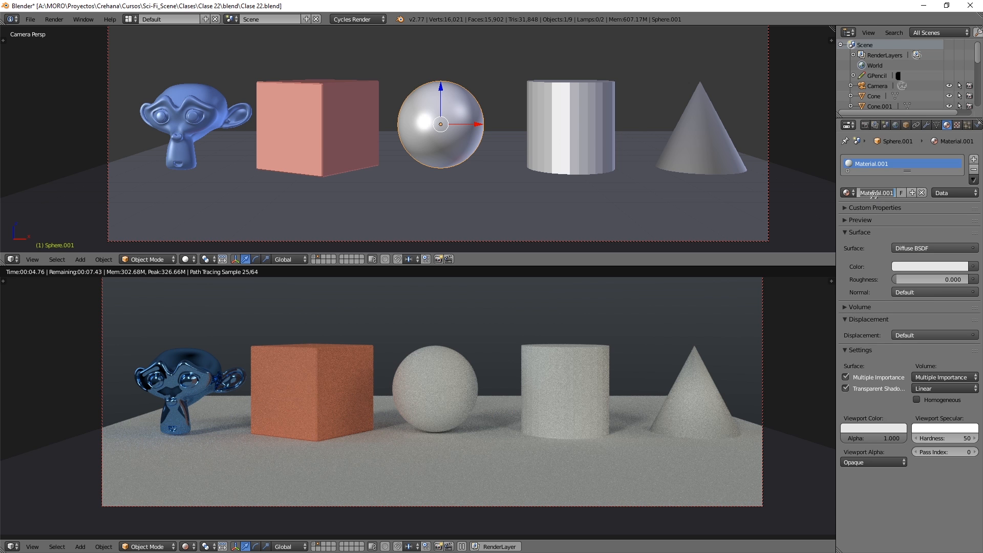
{"action": "double_click", "coordinate": [874, 193]}
{"action": "type", "text": "Vidrio"}
{"action": "key", "text": "Return"}
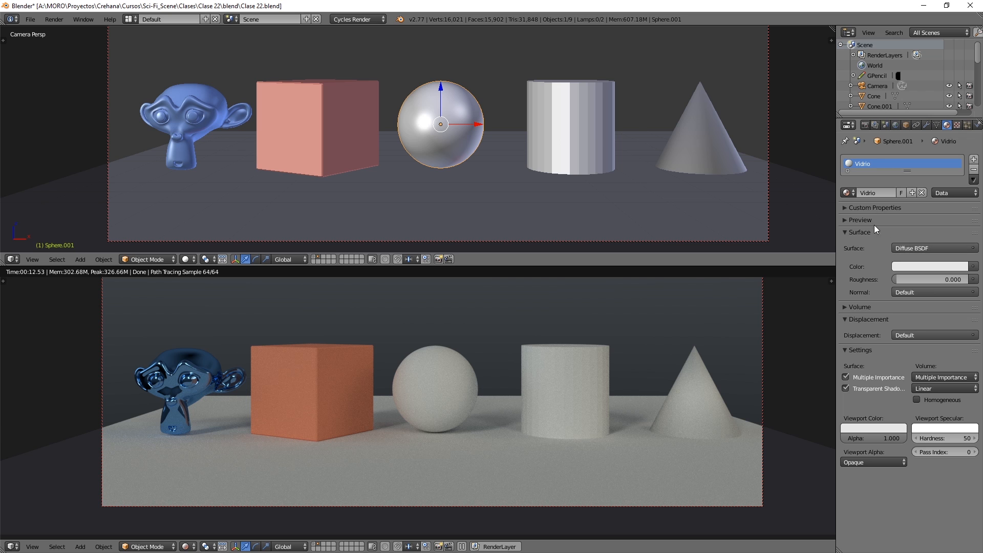
Step: Change the Vidrio material's surface to Glass BSDF and tint it violet-blue (R 0.389, G 0.376, B 0.800)
{"action": "left_click", "coordinate": [929, 250]}
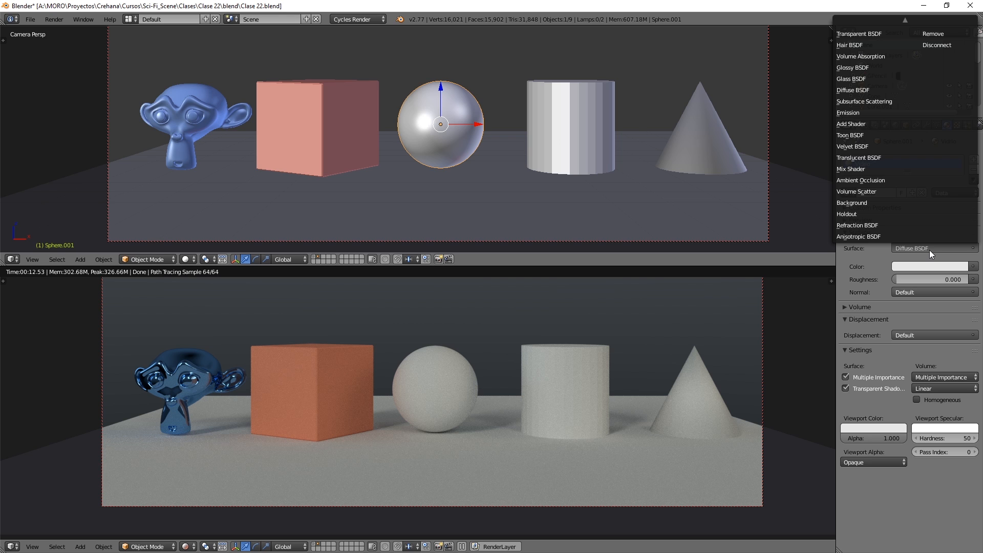
{"action": "left_click", "coordinate": [864, 80]}
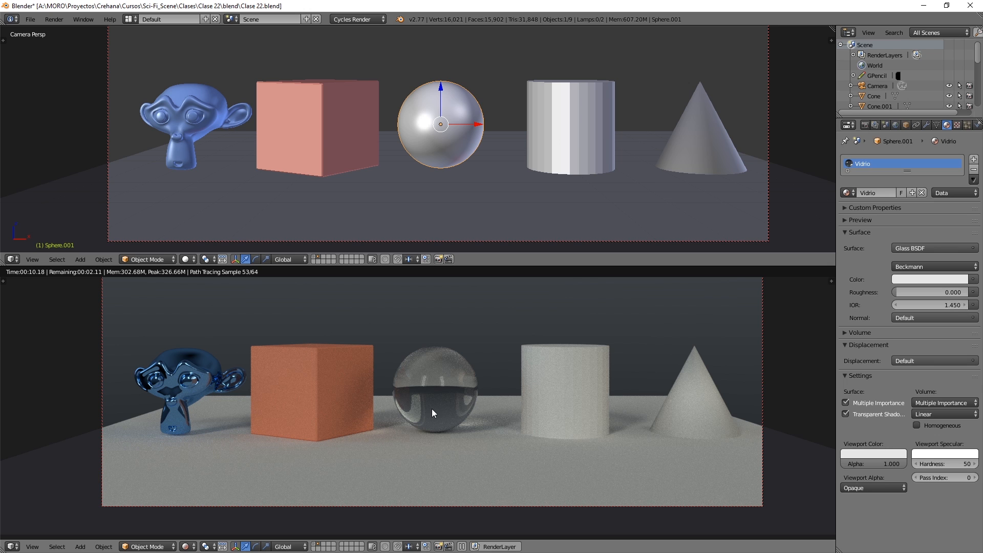
{"action": "left_click", "coordinate": [909, 278]}
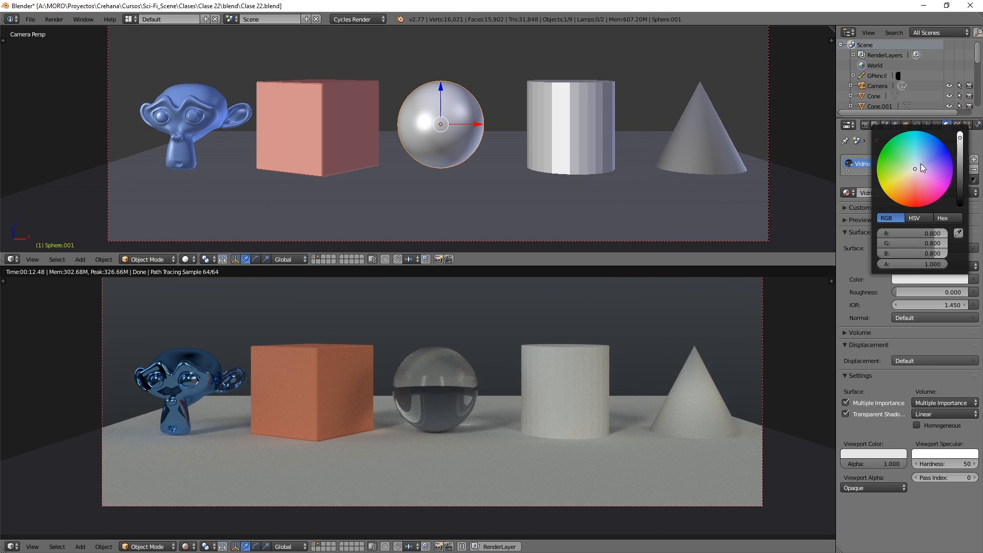
{"action": "left_click", "coordinate": [920, 164]}
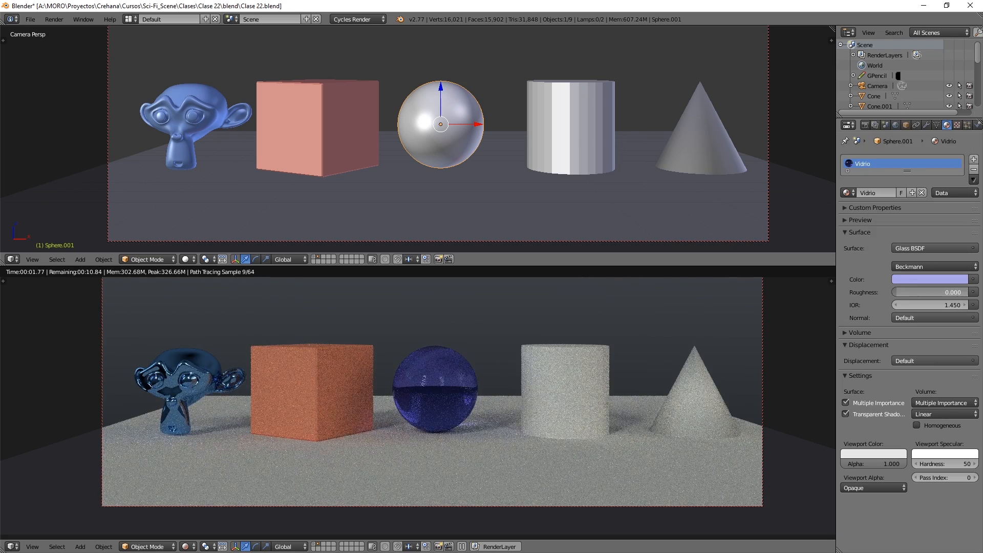
{"action": "mouse_move", "coordinate": [908, 291]}
{"action": "left_mouse_down"}
{"action": "mouse_move", "coordinate": [923, 292]}
{"action": "mouse_move", "coordinate": [895, 292]}
{"action": "left_mouse_up"}
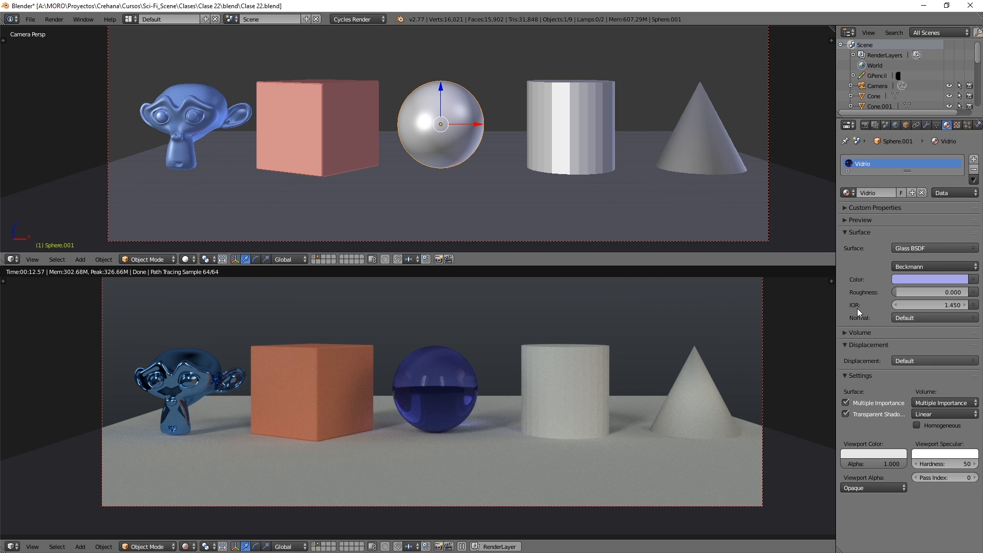
Step: Set the Vidrio glass shader's IOR to 1.33
{"action": "left_click", "coordinate": [926, 306]}
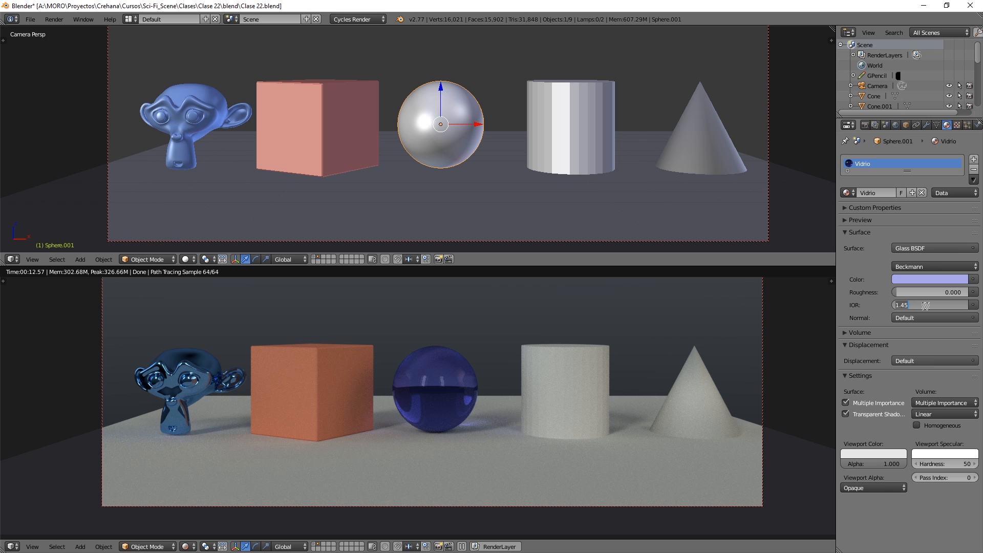
{"action": "type", "text": "1.33"}
{"action": "key", "text": "Return"}
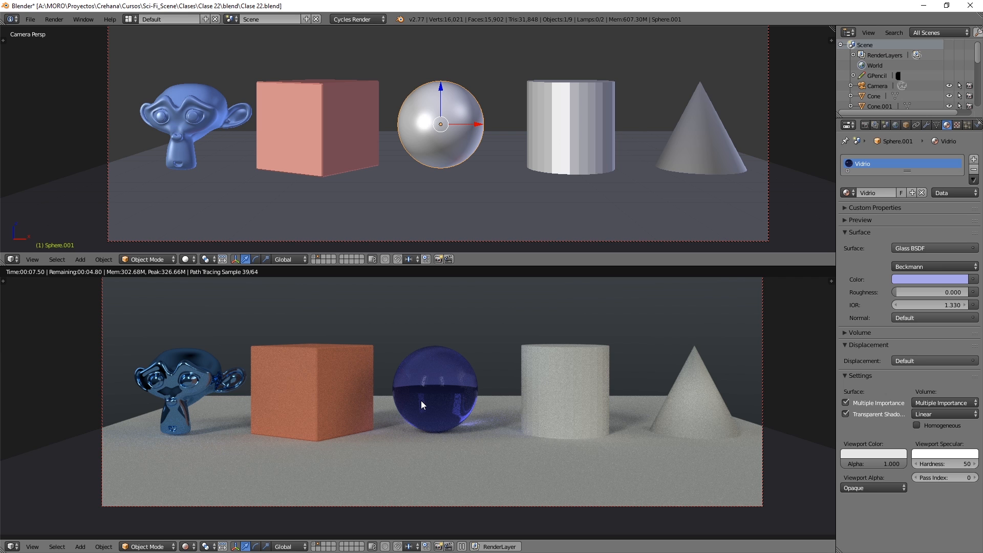
Step: Change the Vidrio glass colour to white at full brightness
{"action": "left_click", "coordinate": [924, 279]}
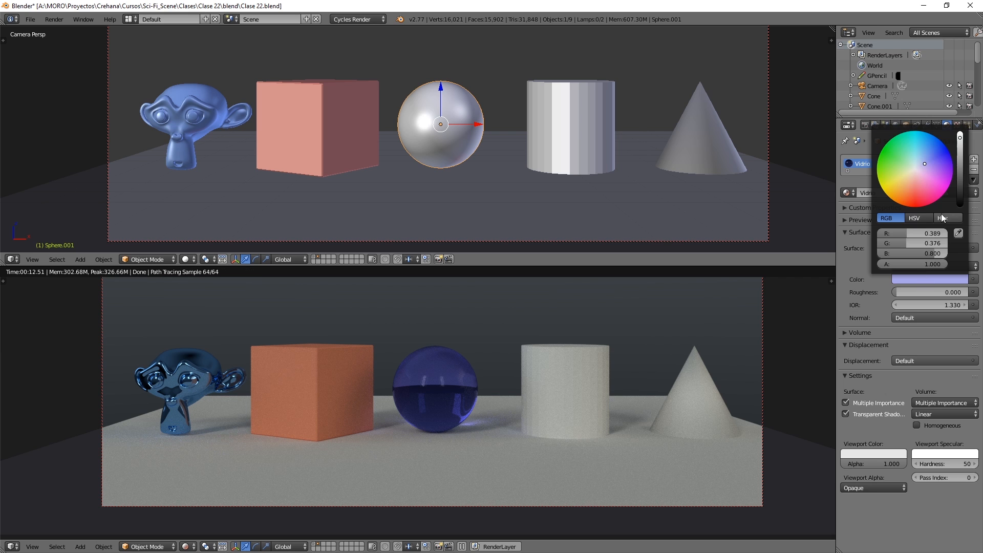
{"action": "left_click_drag", "start_coordinate": [960, 137], "coordinate": [960, 130]}
{"action": "left_click_drag", "start_coordinate": [902, 242], "coordinate": [939, 235]}
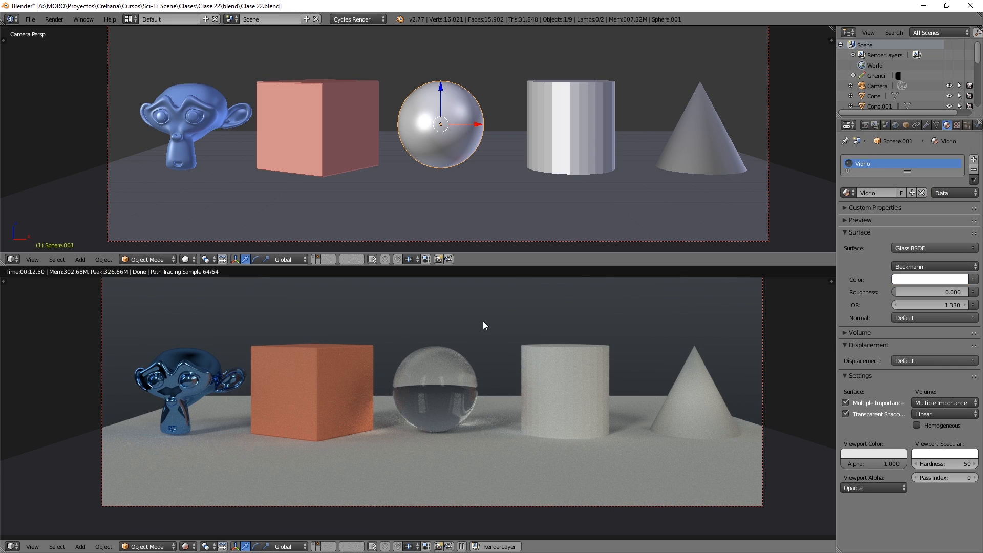
Step: Try the Refraction BSDF and Glossy BSDF shaders on the Vidrio material, returning to Glass BSDF
{"action": "left_click", "coordinate": [907, 248]}
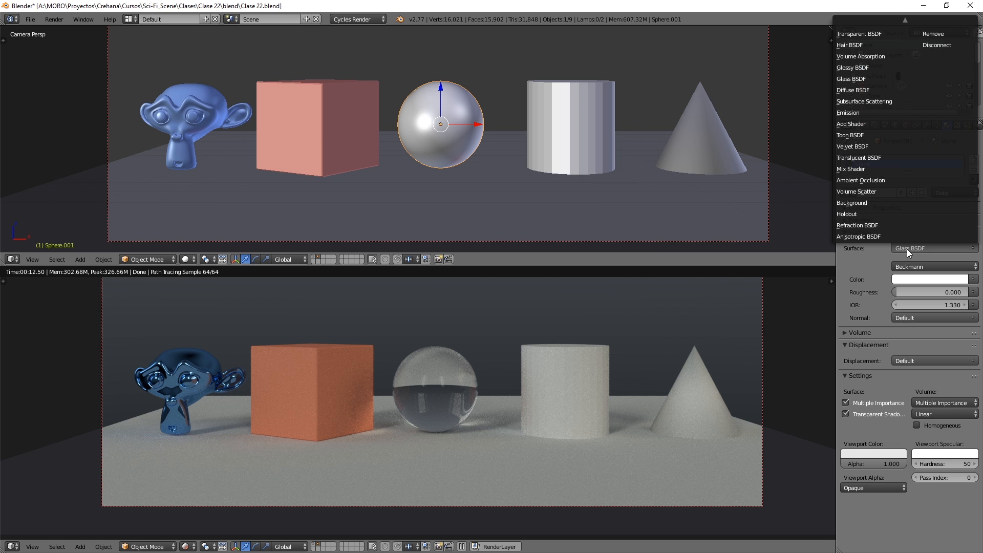
{"action": "left_click", "coordinate": [864, 226]}
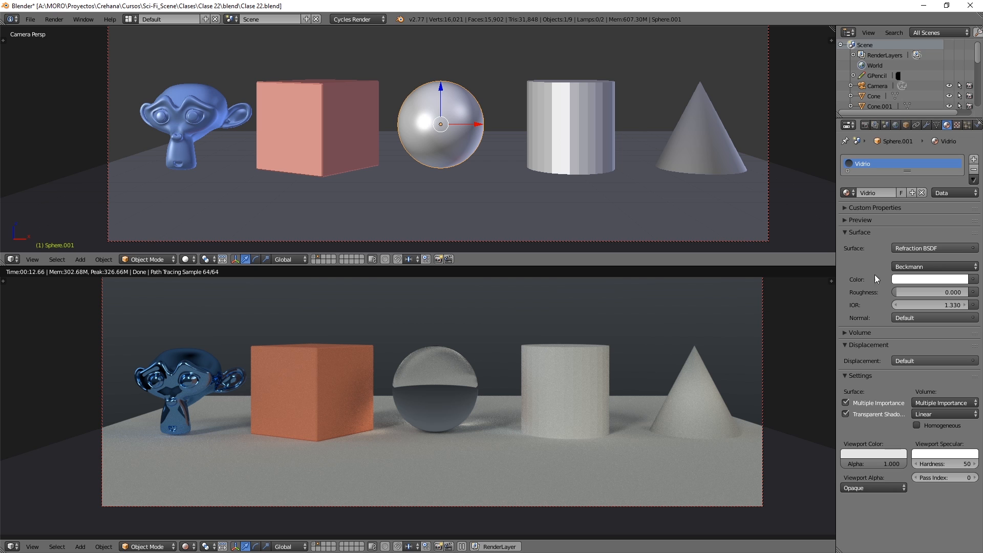
{"action": "left_click", "coordinate": [902, 247]}
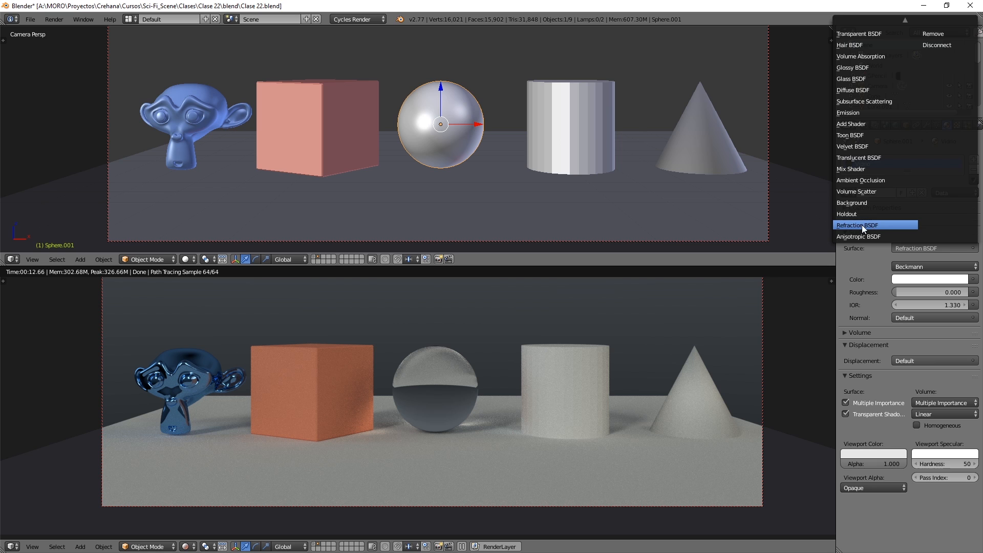
{"action": "left_click", "coordinate": [856, 66]}
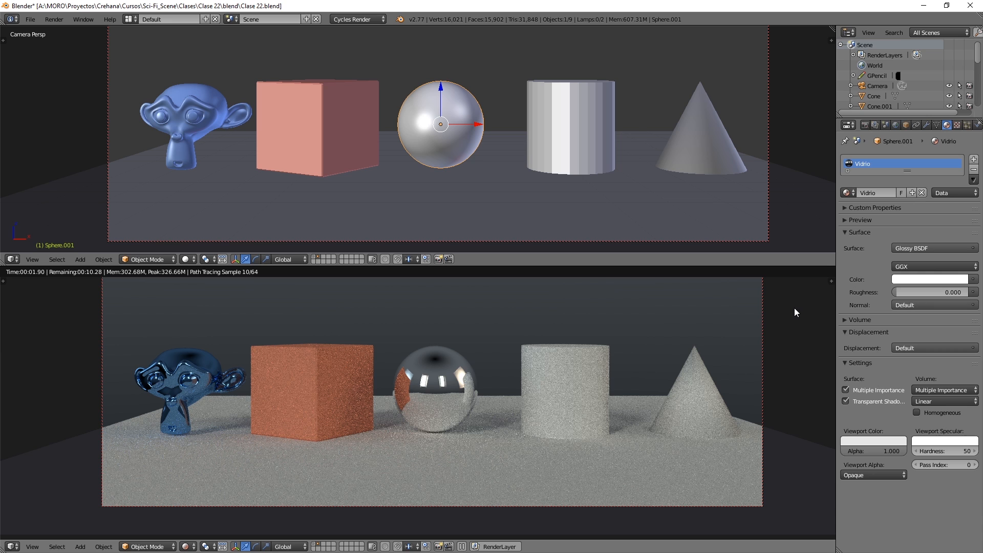
{"action": "left_click", "coordinate": [874, 85]}
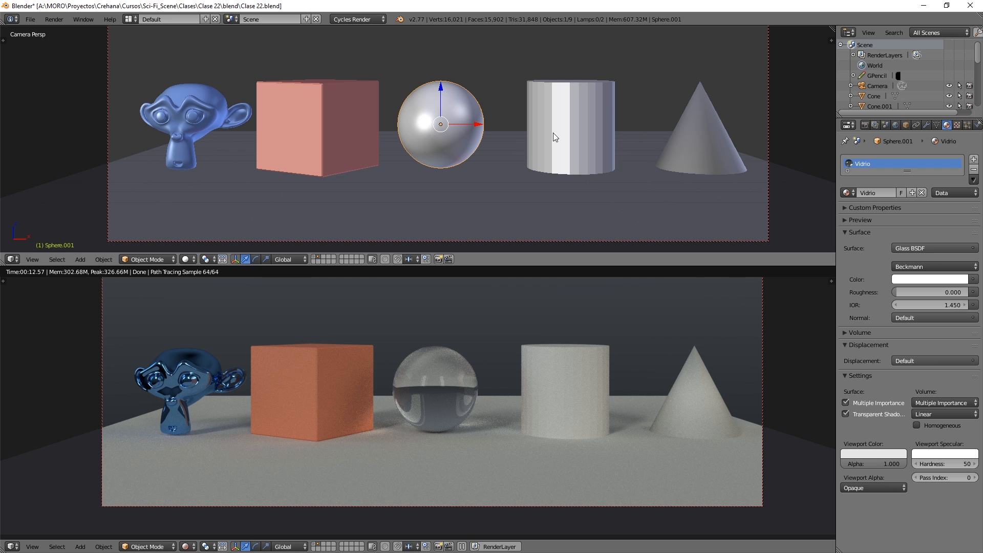
Step: Give the cylinder a new material with an Emission surface in blue (R 0.134, G 0.217, B 0.800)
{"action": "right_click", "coordinate": [573, 93]}
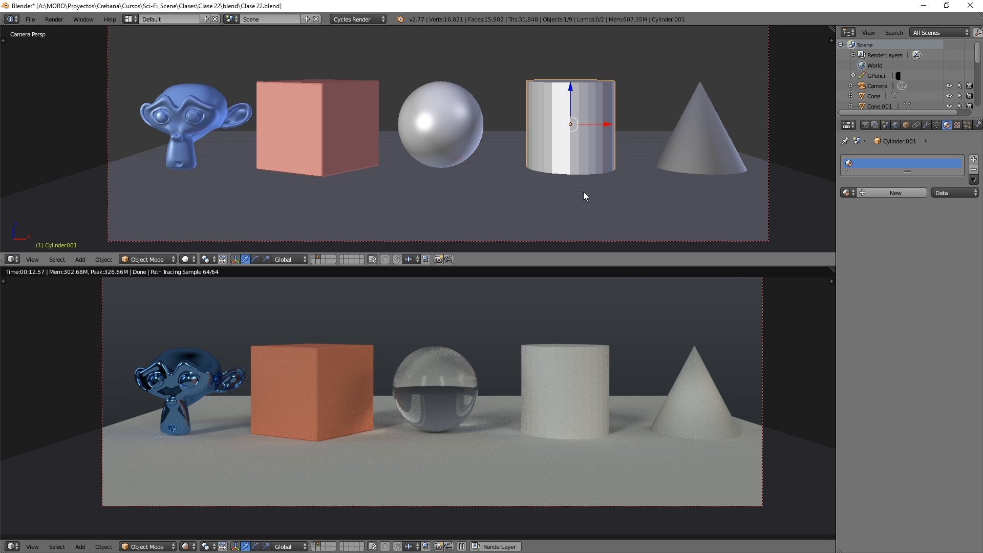
{"action": "left_click", "coordinate": [874, 196]}
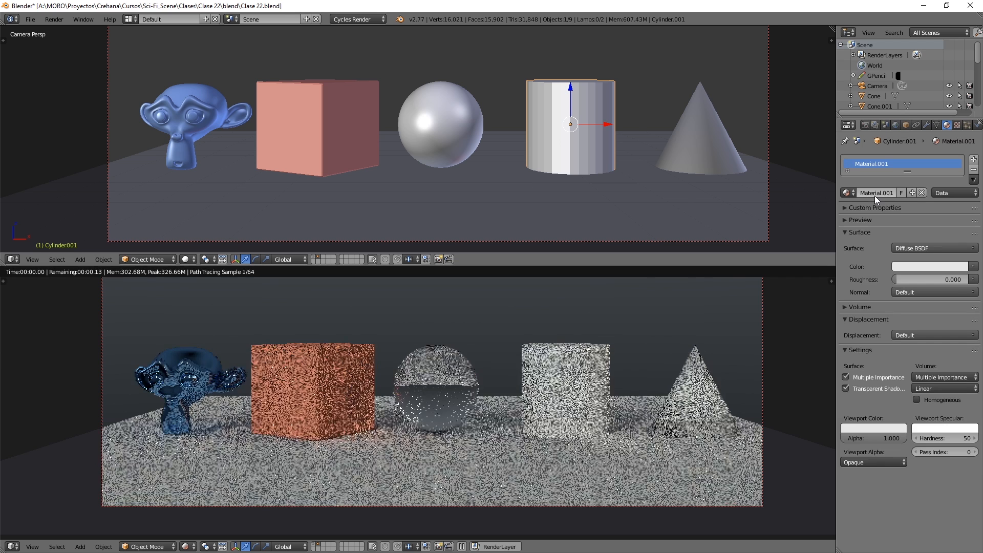
{"action": "left_click", "coordinate": [899, 248]}
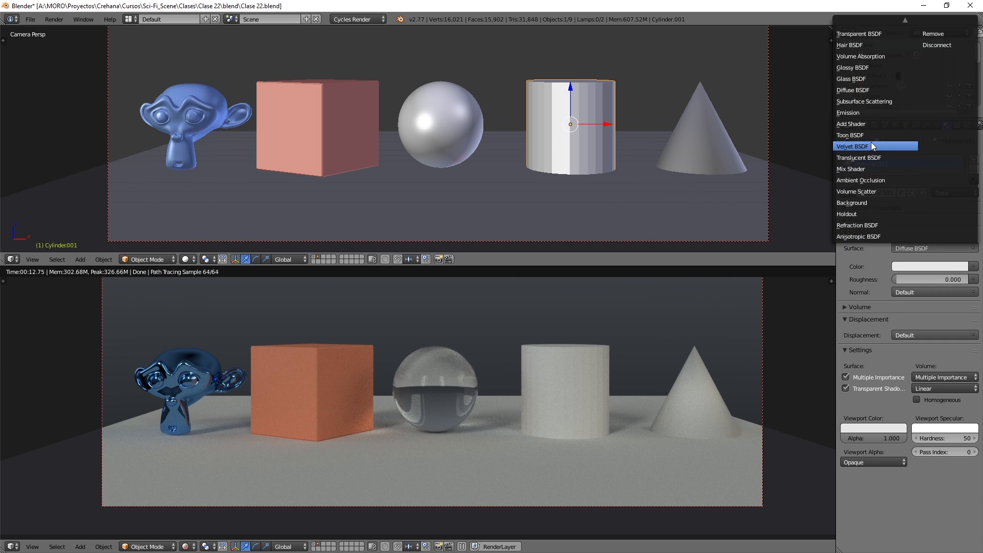
{"action": "left_click", "coordinate": [868, 111]}
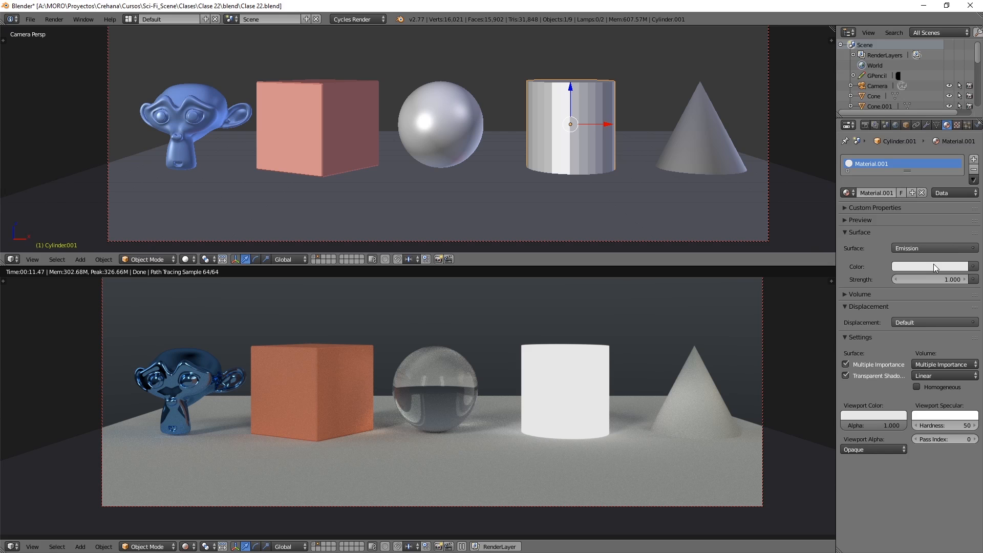
{"action": "left_click", "coordinate": [933, 265]}
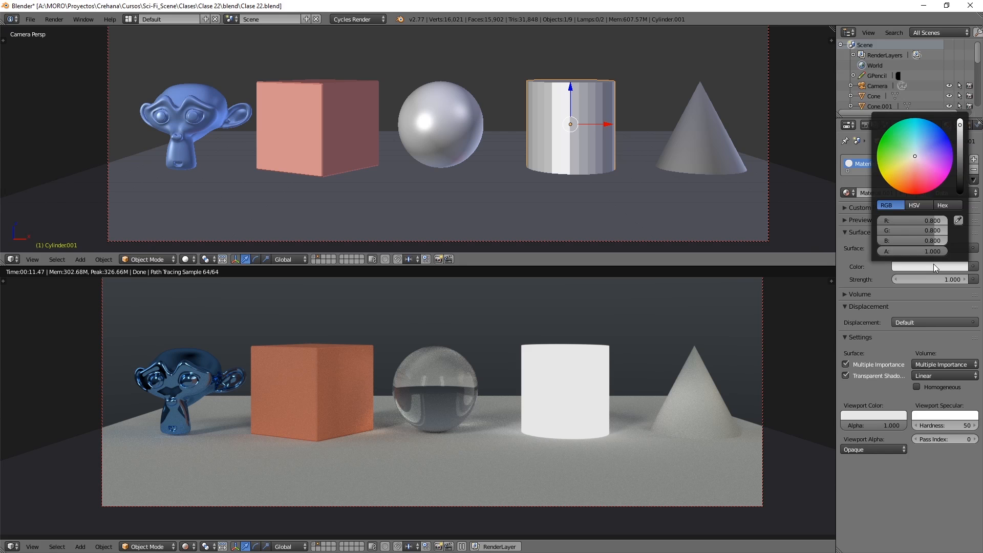
{"action": "left_click", "coordinate": [931, 142]}
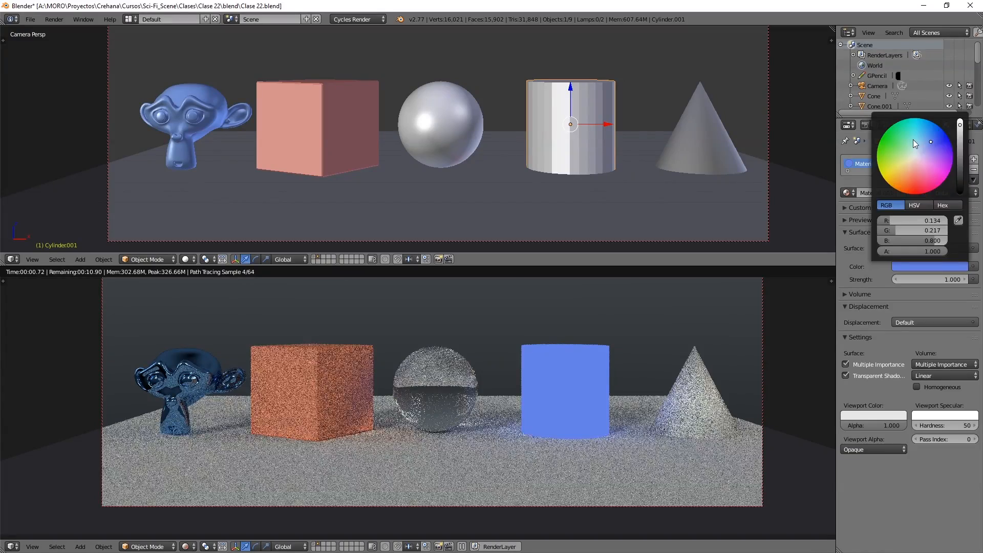
Step: Try an emission strength of 5 on the cylinder's material, settling on 15
{"action": "left_click", "coordinate": [933, 280]}
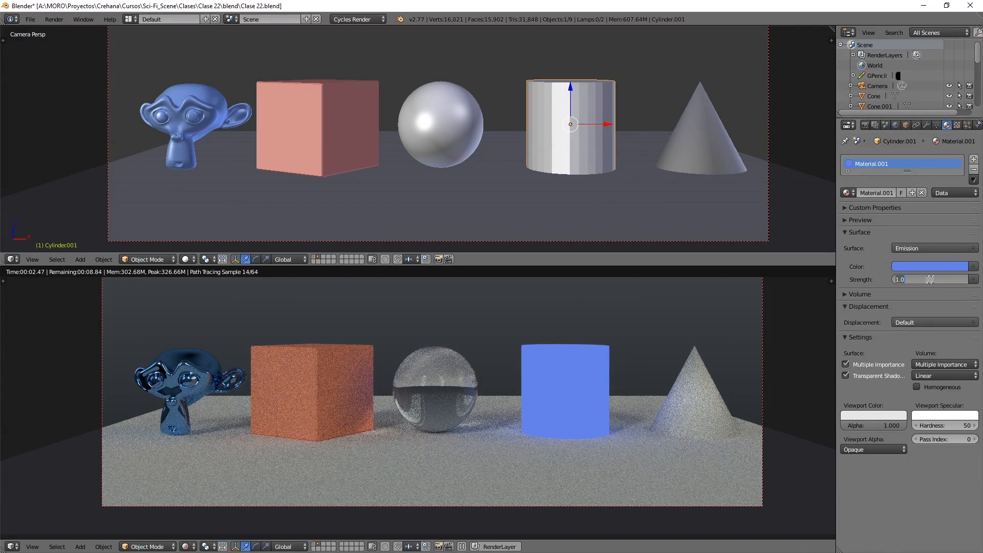
{"action": "type", "text": "15"}
{"action": "key", "text": "Return"}
{"action": "left_click", "coordinate": [929, 279]}
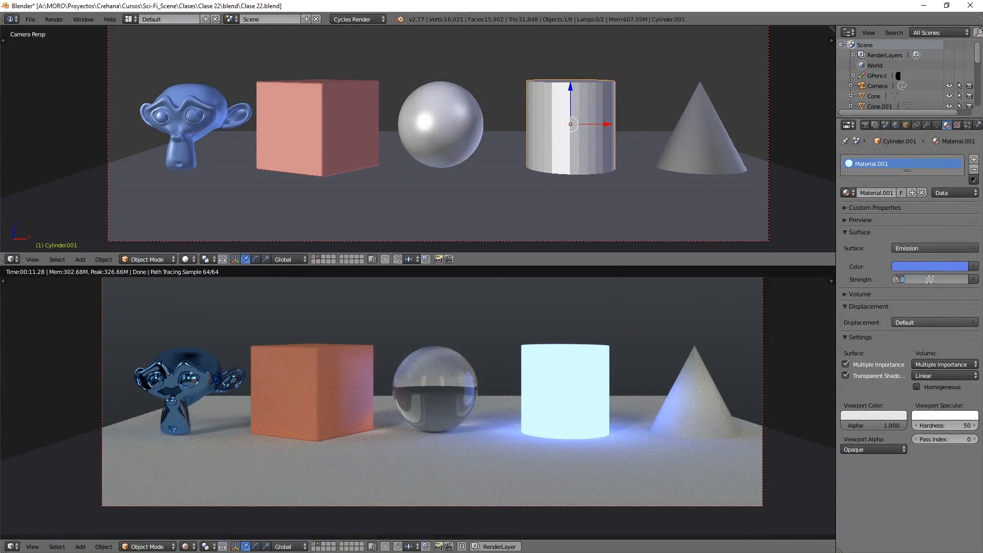
{"action": "key", "text": "Return"}
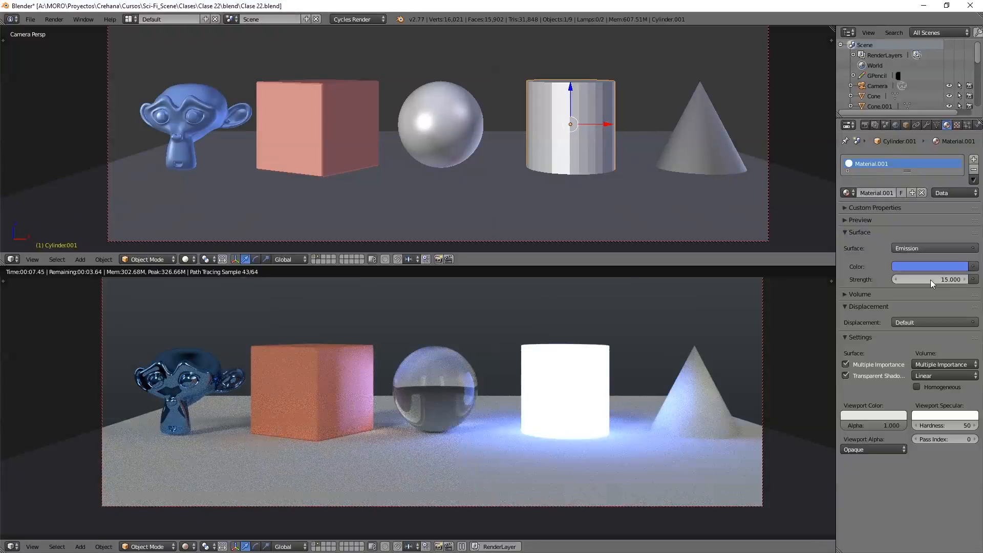
Step: Give the cone a new material named Transparente and open the cylinder's material name for editing
{"action": "right_click", "coordinate": [695, 117]}
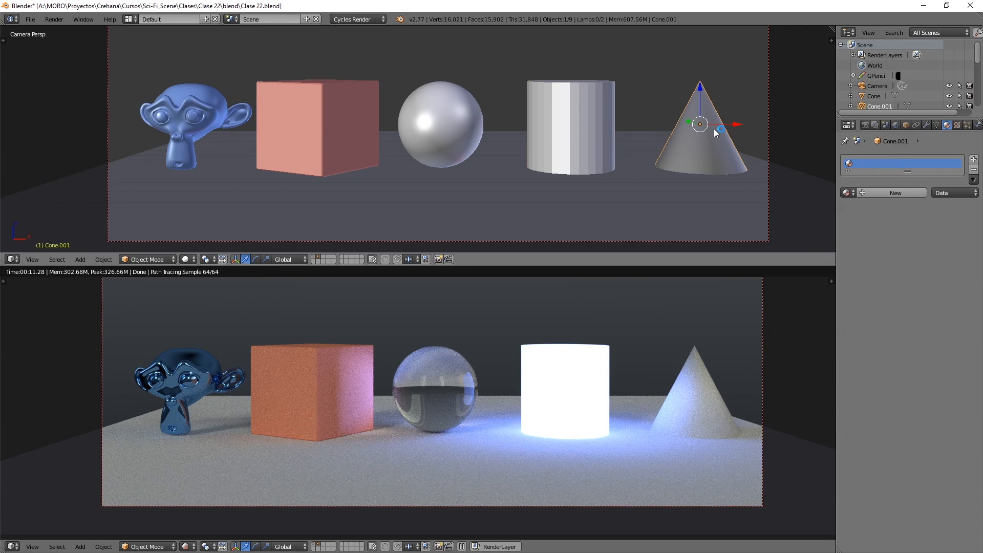
{"action": "left_click", "coordinate": [885, 192]}
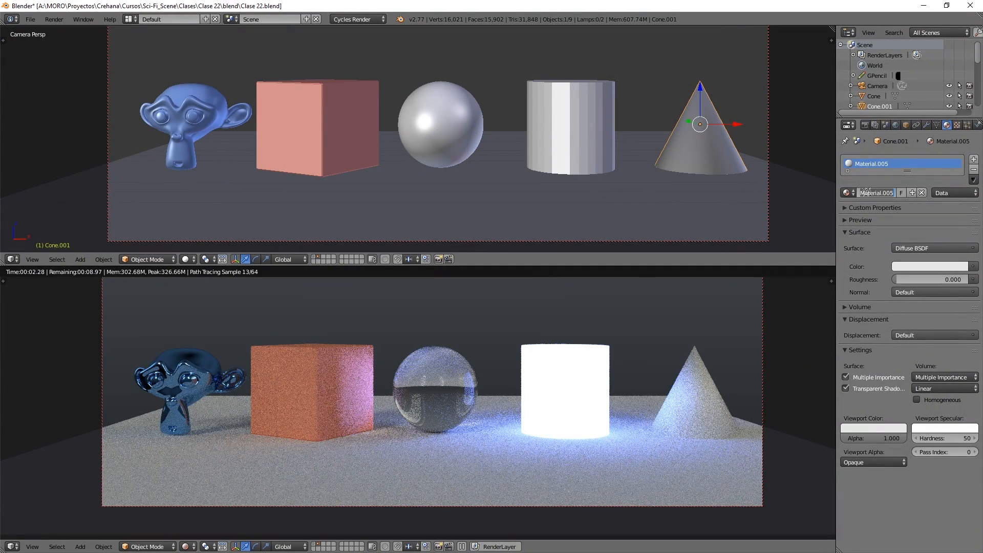
{"action": "type", "text": "Transparente"}
{"action": "key", "text": "Return"}
{"action": "right_click", "coordinate": [571, 128]}
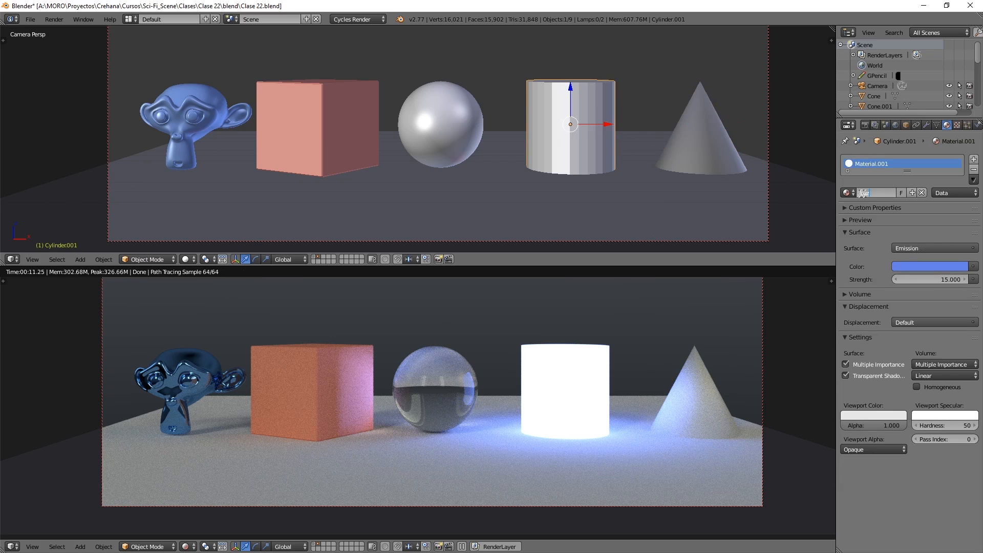
Step: Change the cone's Transparente material to a Transparent BSDF surface with a pure white colour (R, G and B 1.000)
{"action": "right_click", "coordinate": [714, 137]}
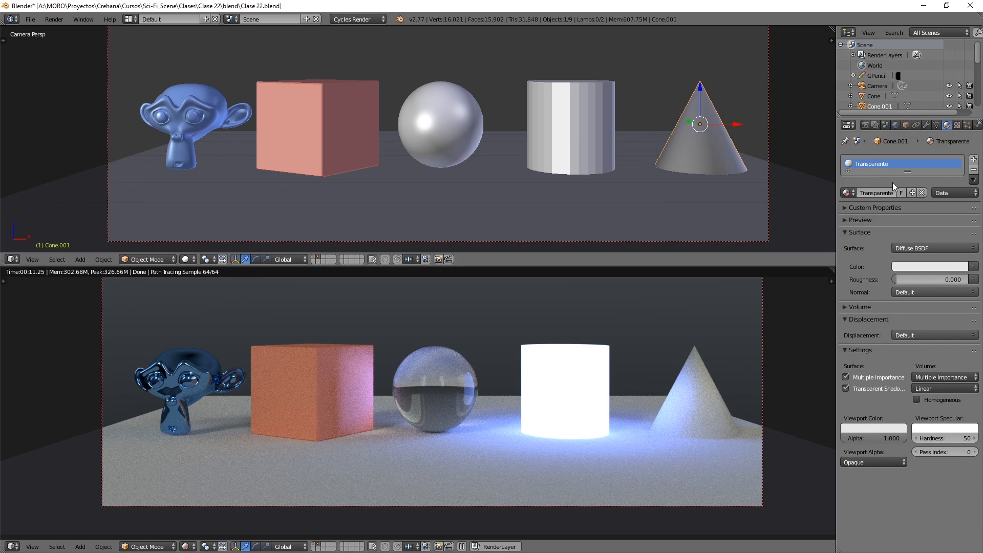
{"action": "left_click", "coordinate": [912, 249]}
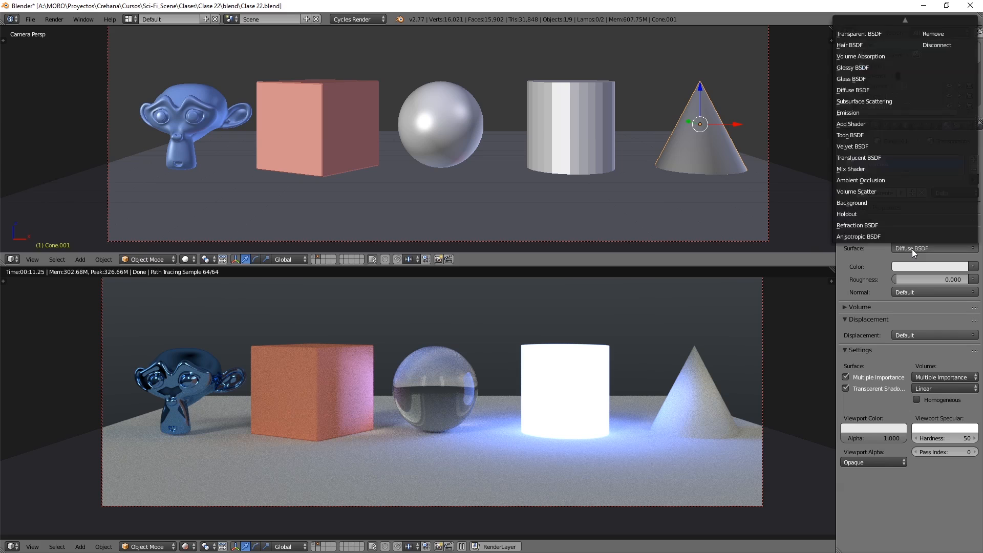
{"action": "left_click", "coordinate": [859, 33]}
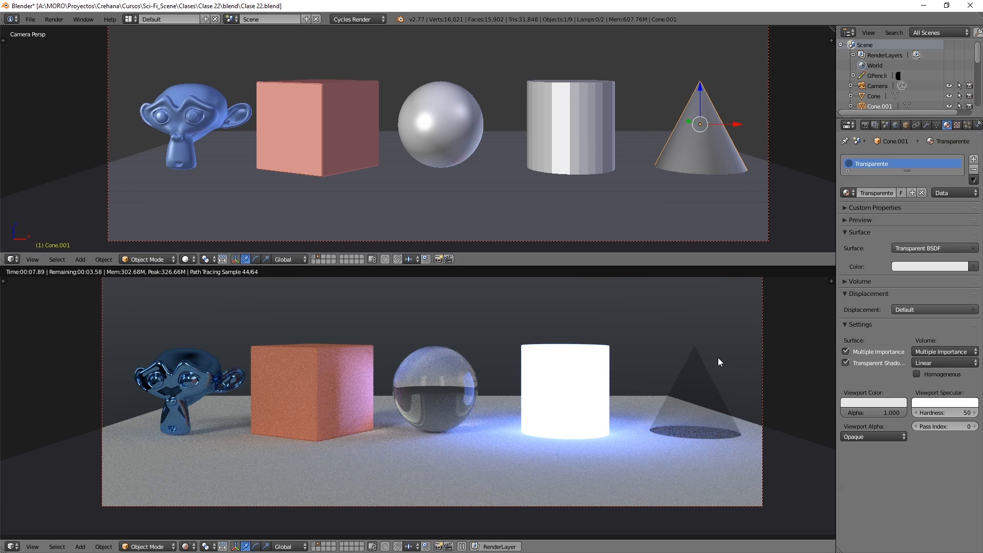
{"action": "left_click", "coordinate": [932, 266]}
{"action": "left_click_drag", "start_coordinate": [960, 128], "coordinate": [959, 119]}
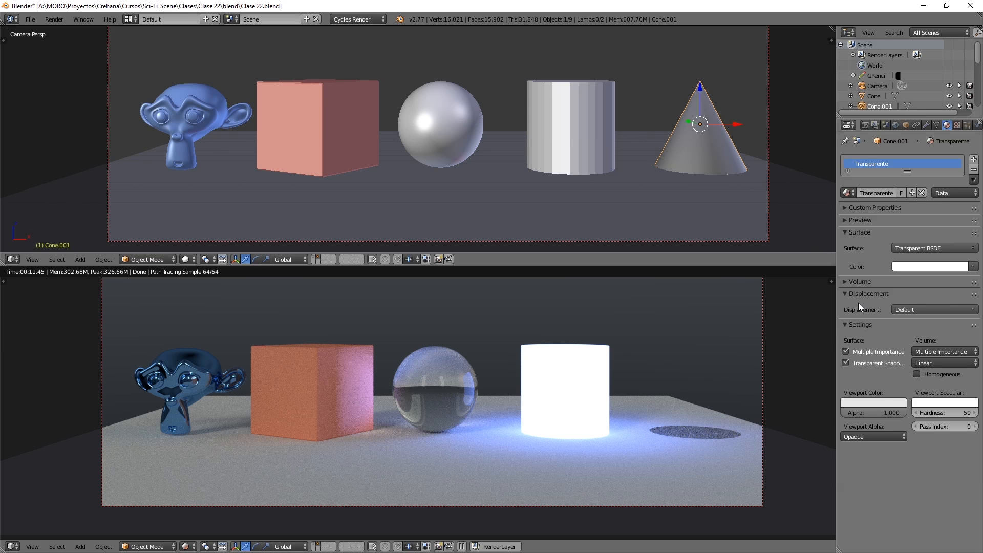
Step: Try green (R 0.251, G 1.000, B 0.396) and black as the Transparente colour, returning to white
{"action": "left_click", "coordinate": [909, 267]}
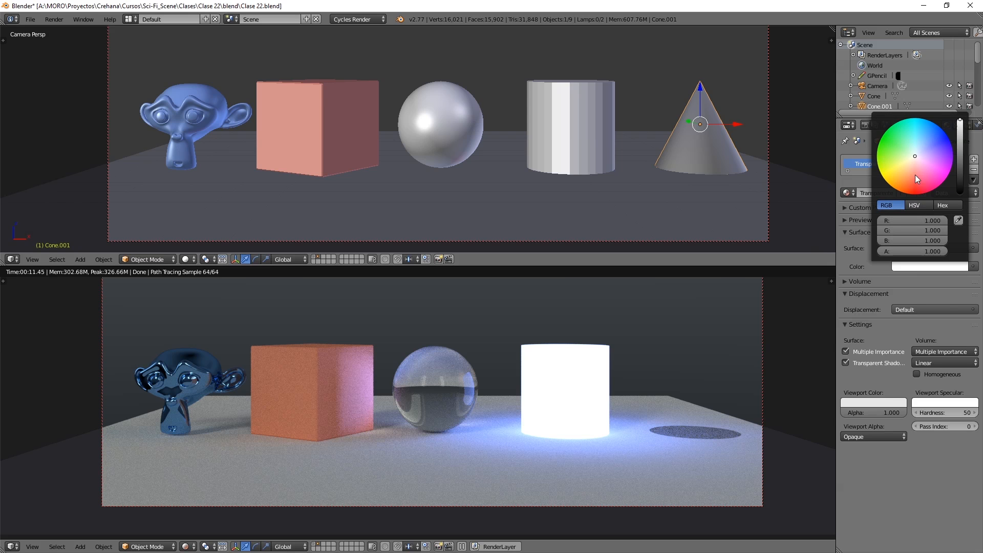
{"action": "left_click", "coordinate": [904, 145]}
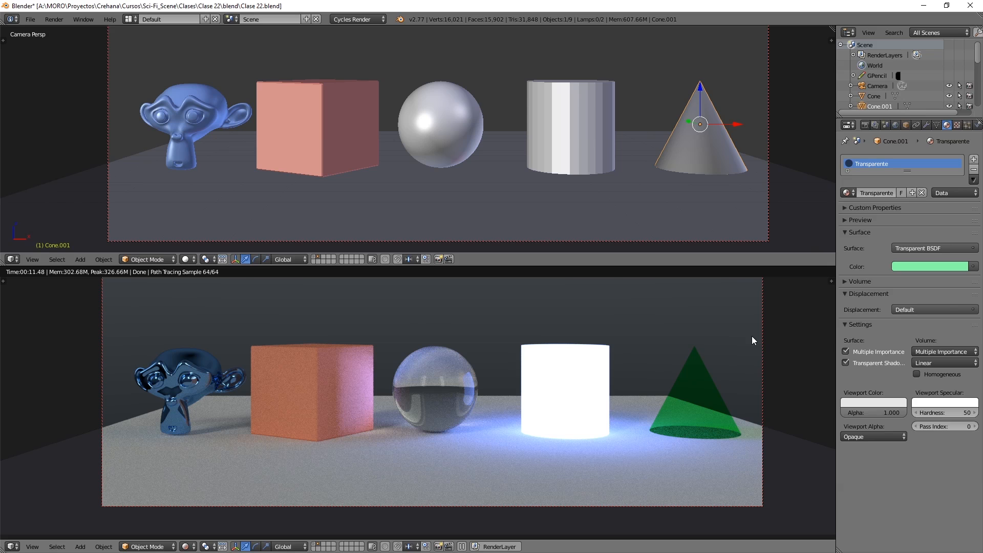
{"action": "left_click", "coordinate": [914, 264]}
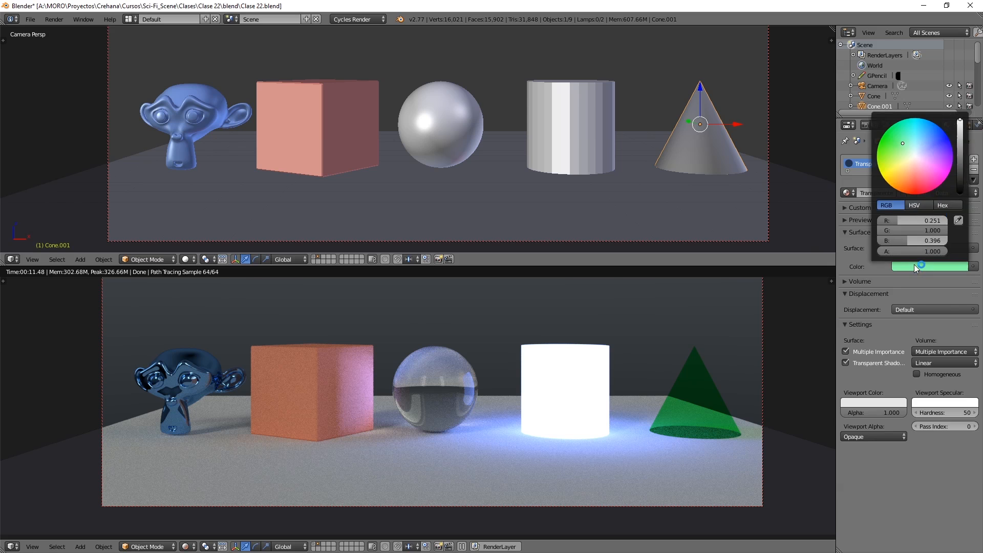
{"action": "left_click", "coordinate": [962, 189]}
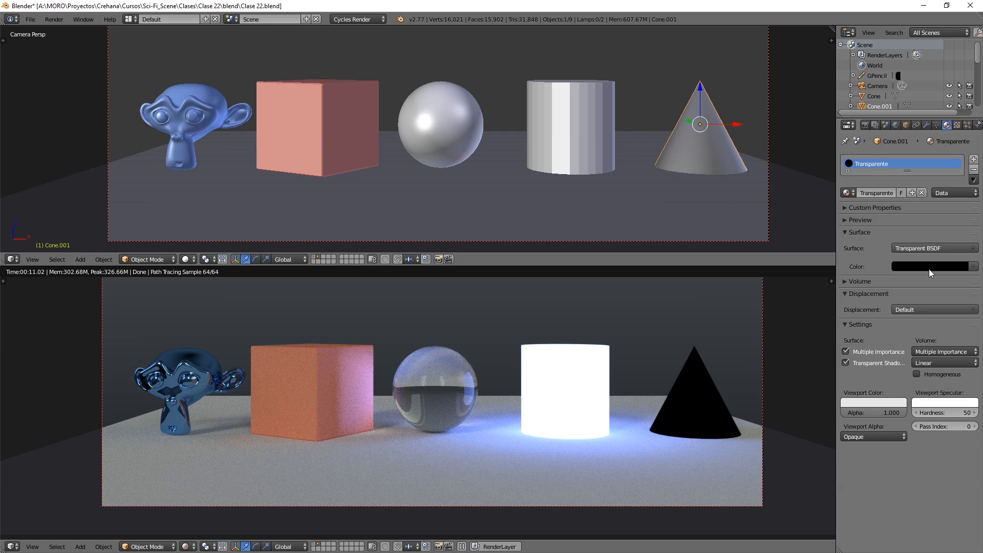
{"action": "left_click", "coordinate": [928, 267]}
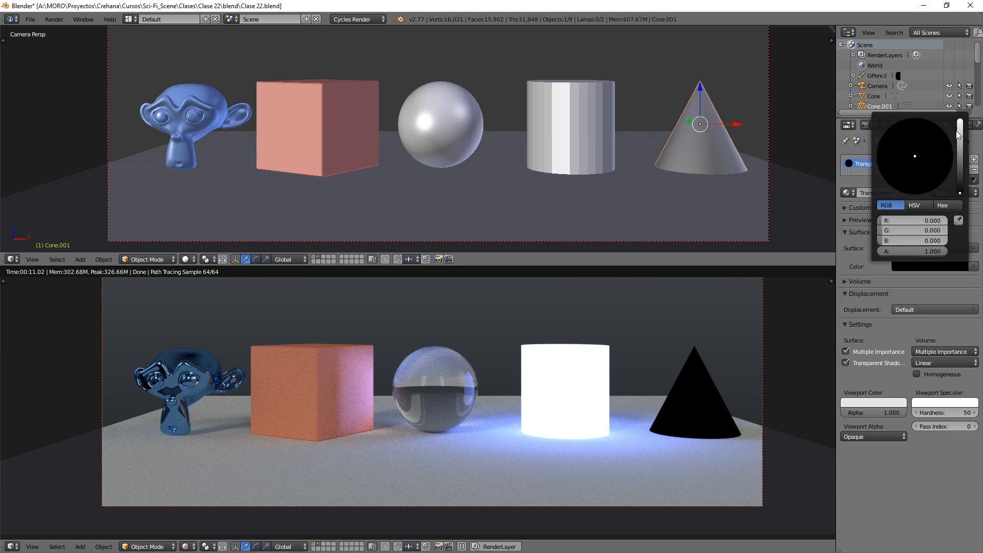
{"action": "left_click", "coordinate": [962, 121]}
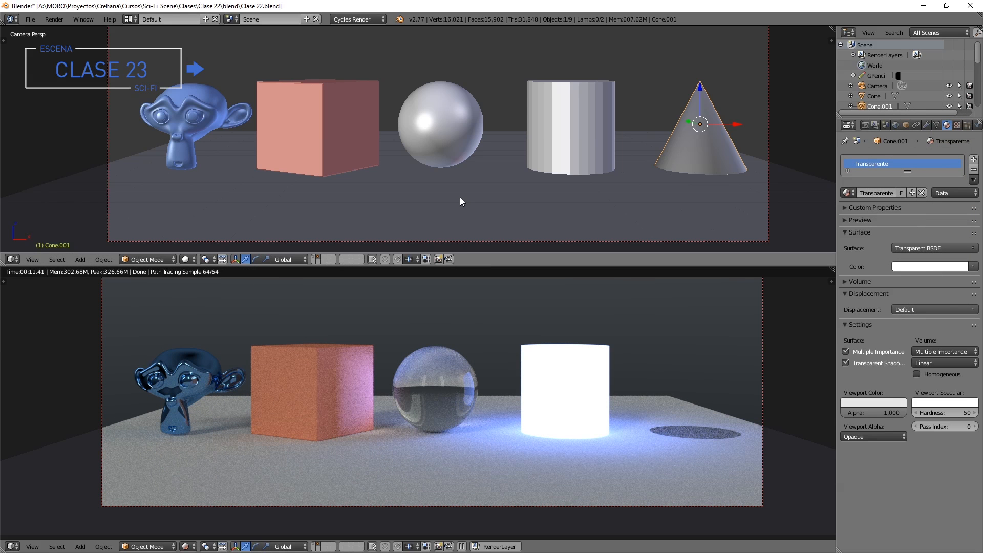